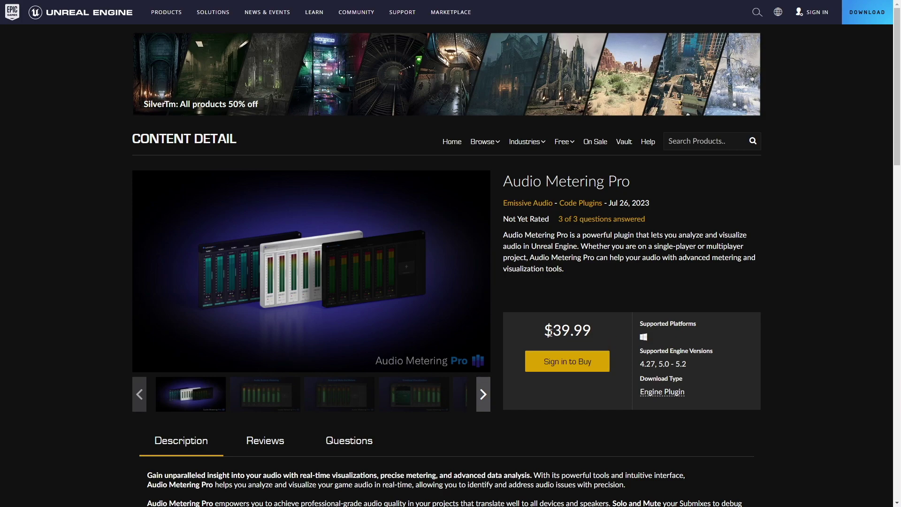
Review the Audio Metering Pro listing's price, the features on its product website and the cards in the Audio Meters documentation
left_click_drag(545, 331, 592, 333)
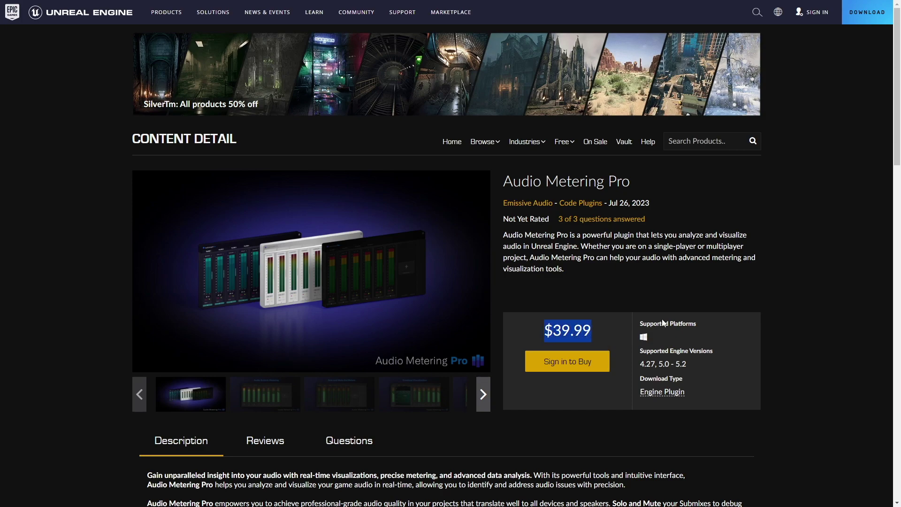
left_click(677, 278)
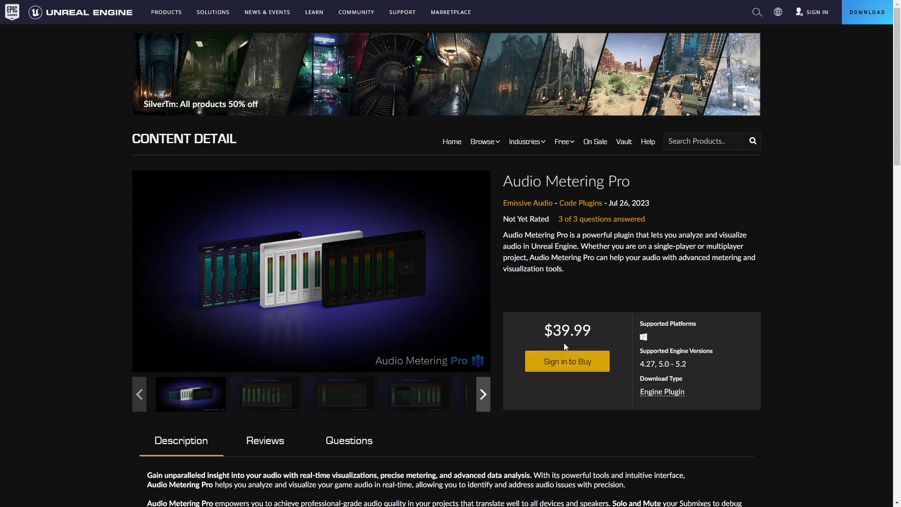
left_click(371, 273)
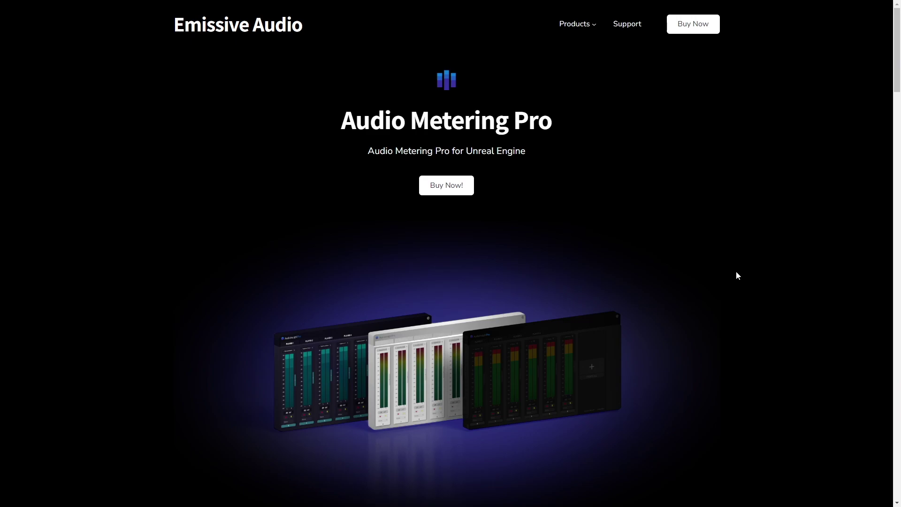
scroll(737, 271, "down", 20)
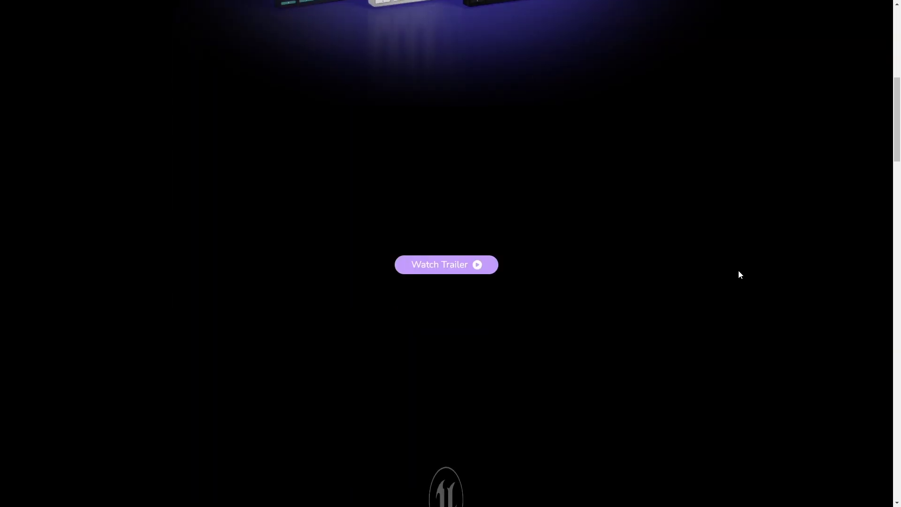
scroll(741, 254, "down", 20)
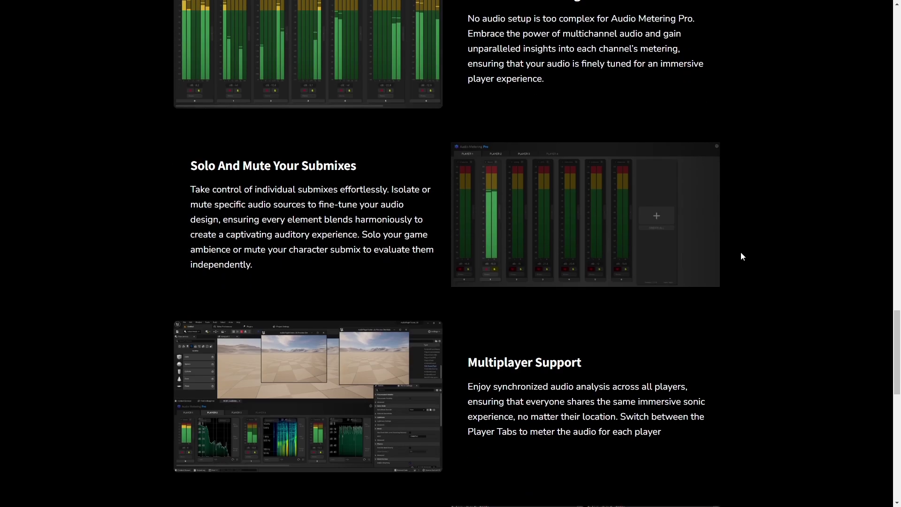
scroll(738, 250, "down", 4)
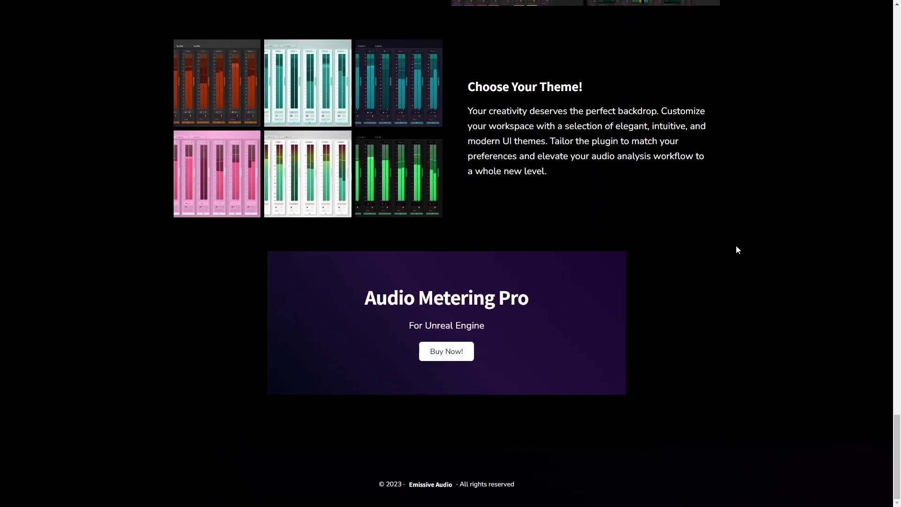
left_click_drag(896, 446, 874, 16)
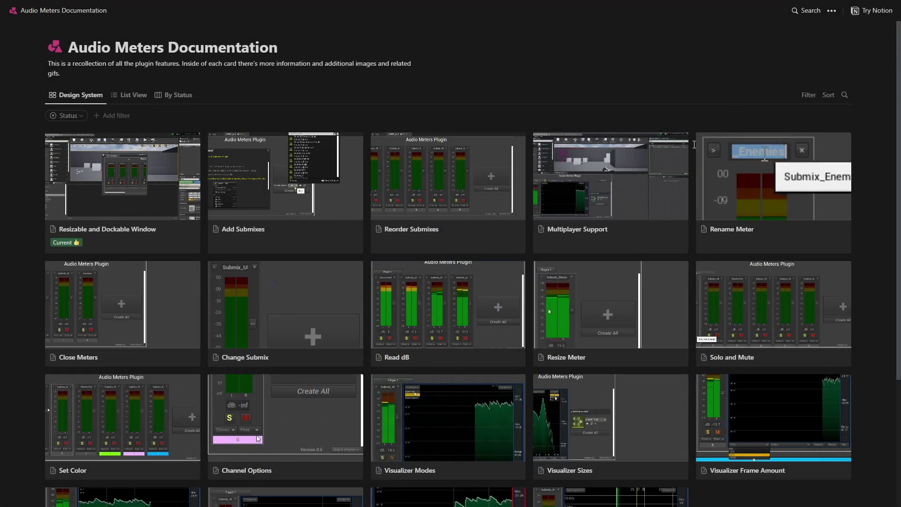
scroll(695, 148, "down", 2)
scroll(694, 148, "down", 2)
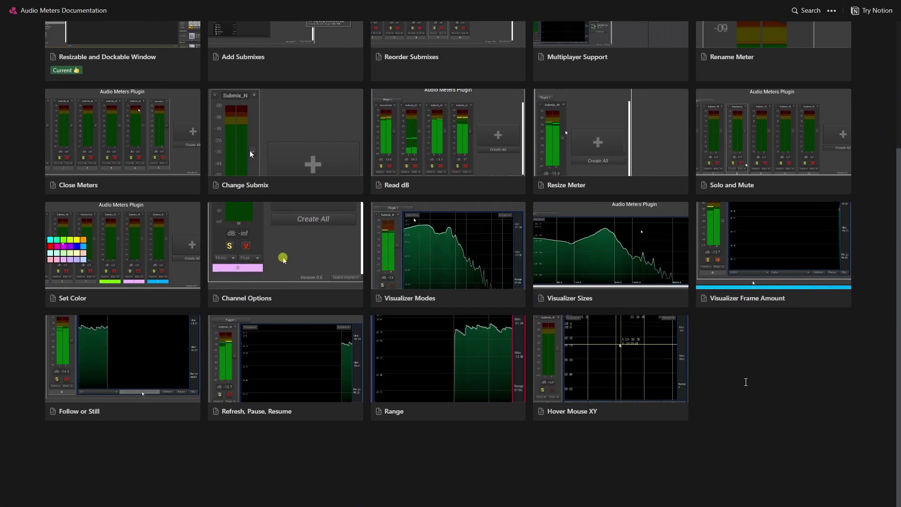
scroll(770, 408, "up", 4)
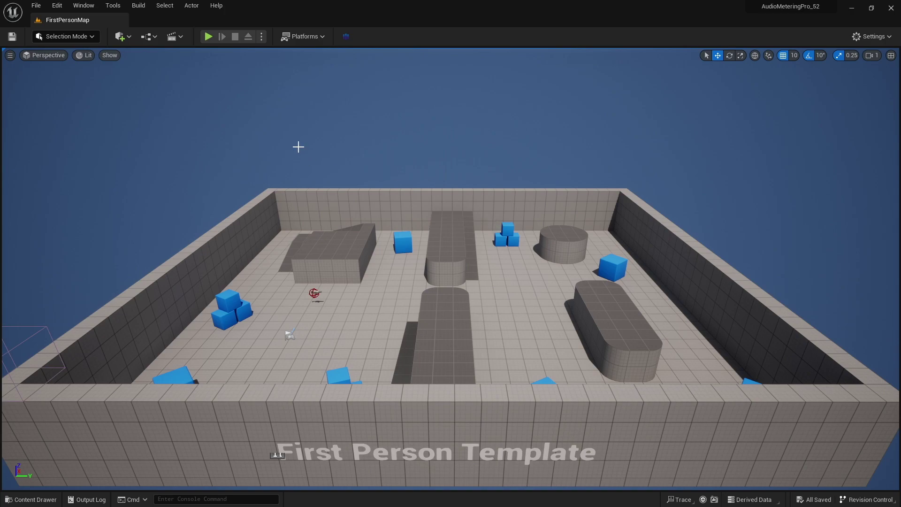
Open the Audio Metering Pro plugin window in the Unreal Editor and dismiss its welcome message
left_click(347, 36)
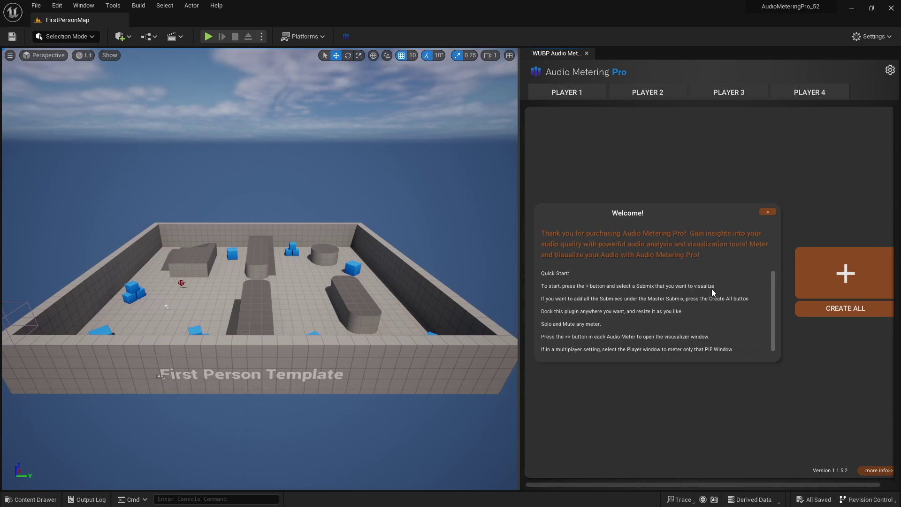
left_click(766, 212)
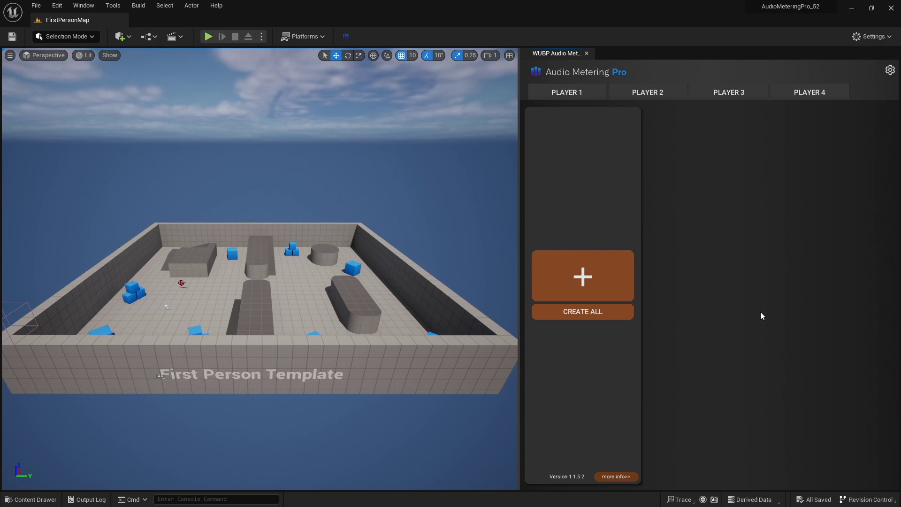
Add individual meters for the SubMix_Music, SubMix_Footsteps and SubMix_Weapon submixes in Audio Metering Pro
left_click(594, 266)
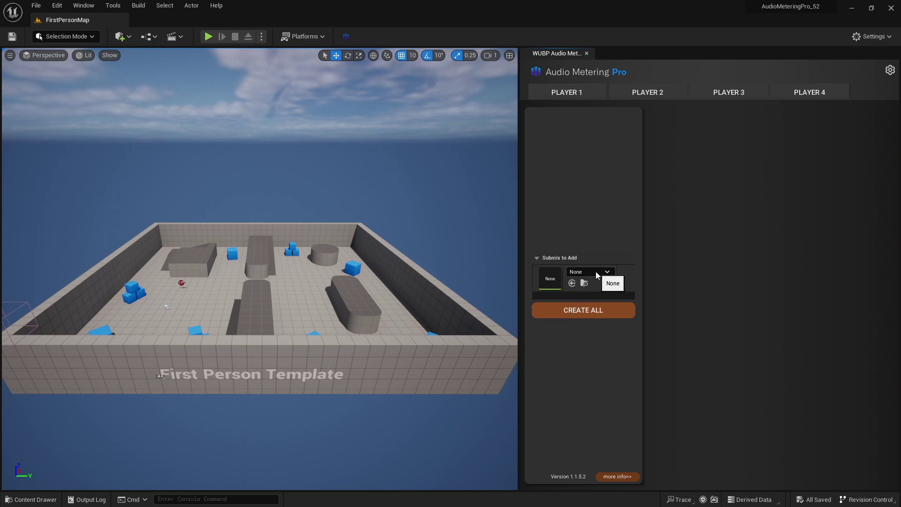
left_click(595, 273)
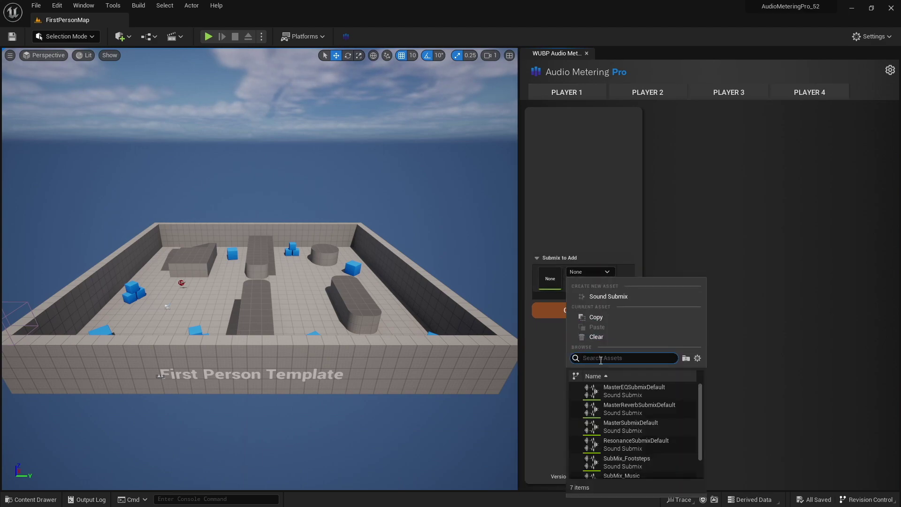
scroll(646, 418, "down", 2)
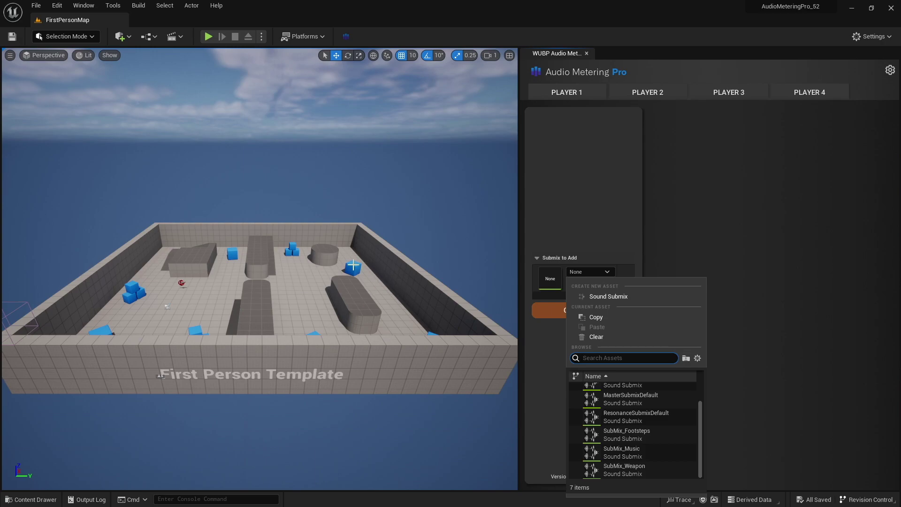
left_click(630, 450)
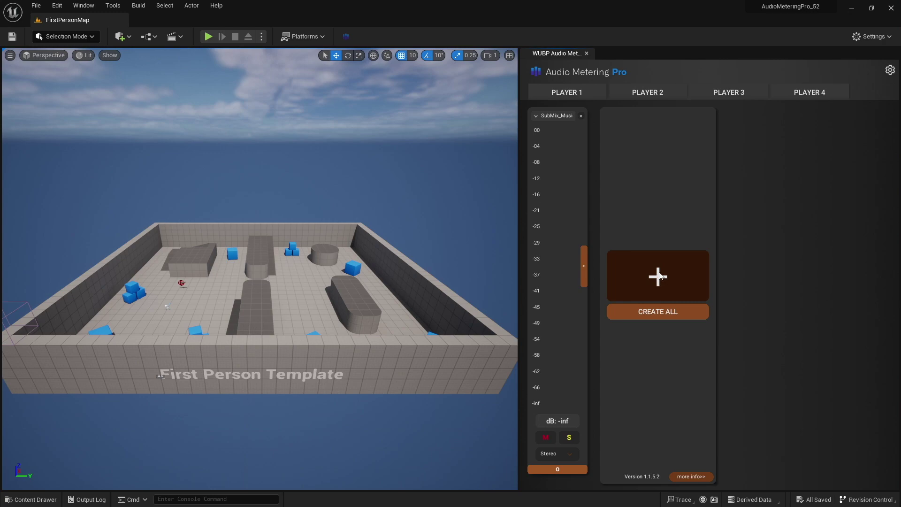
left_click(662, 272)
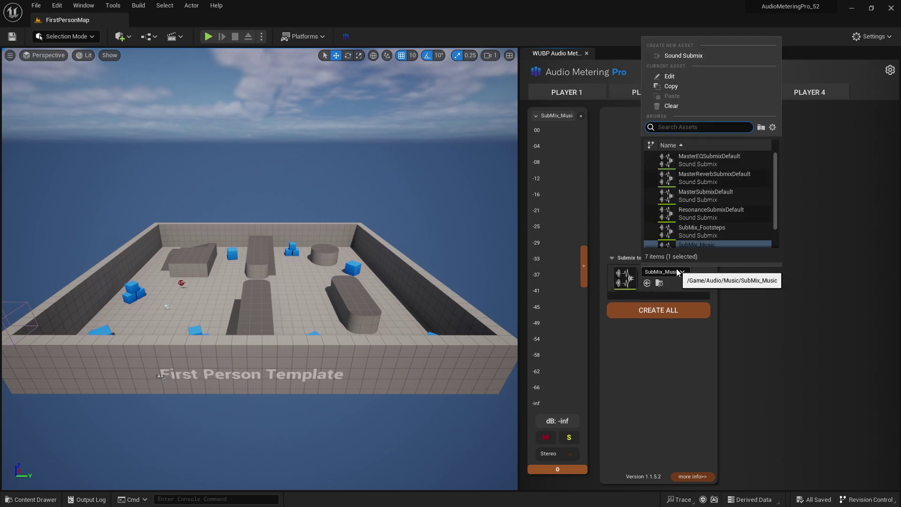
left_click(708, 230)
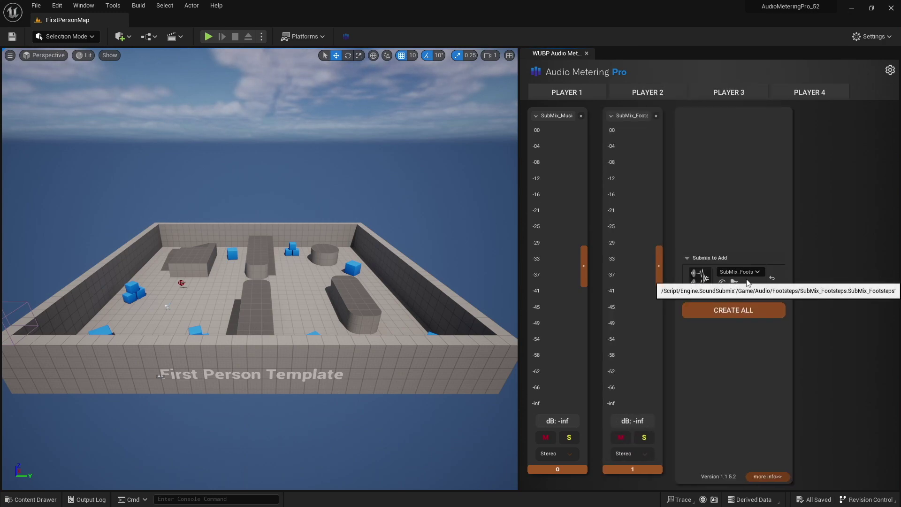
left_click(751, 273)
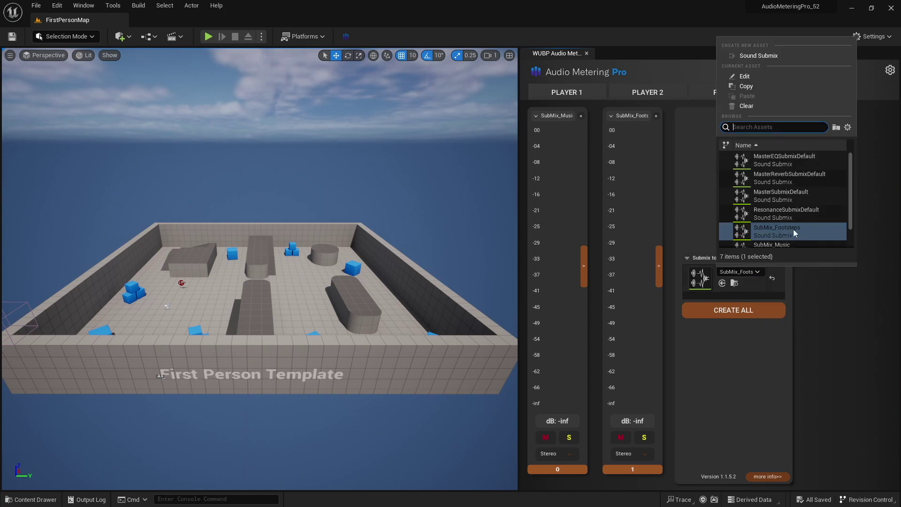
left_click(787, 242)
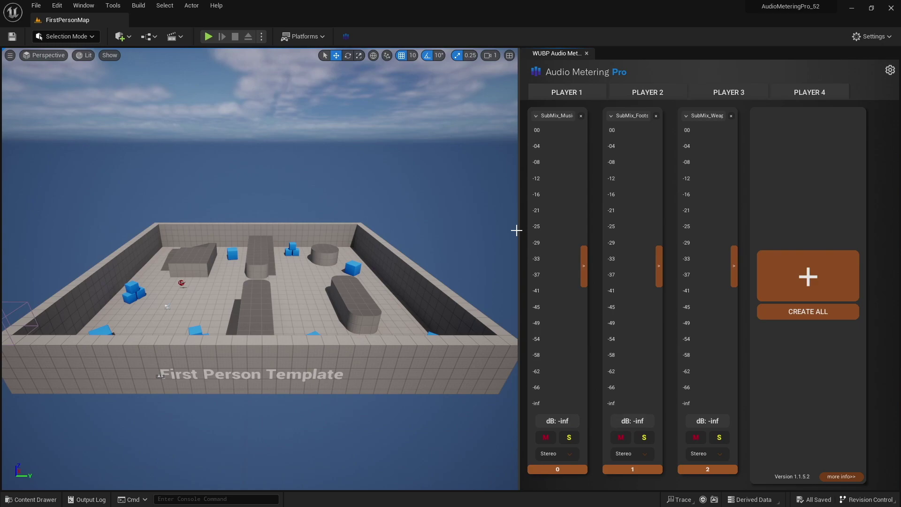
Try docking the Audio Metering Pro window below the level viewport, and return it beside the viewport at about three meters' width
left_click_drag(520, 230, 650, 239)
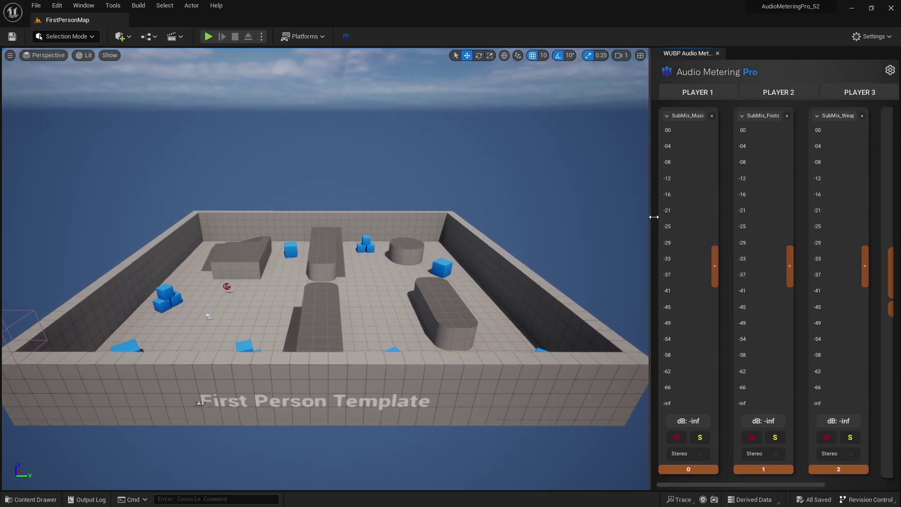
left_click_drag(686, 53, 306, 432)
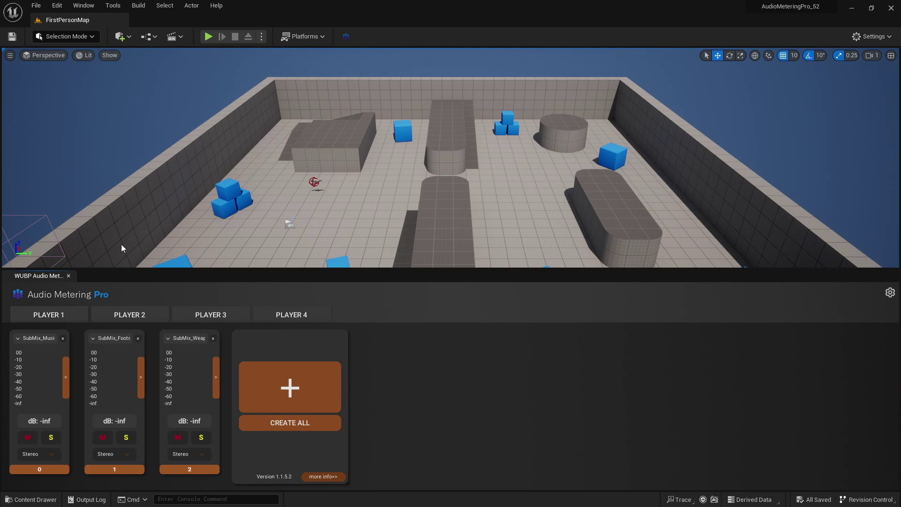
left_click_drag(38, 276, 844, 162)
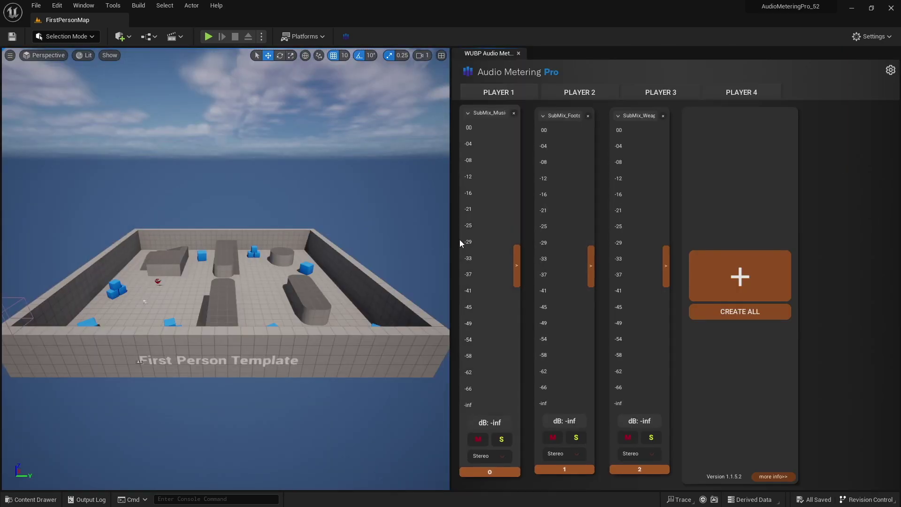
left_click_drag(451, 242, 666, 222)
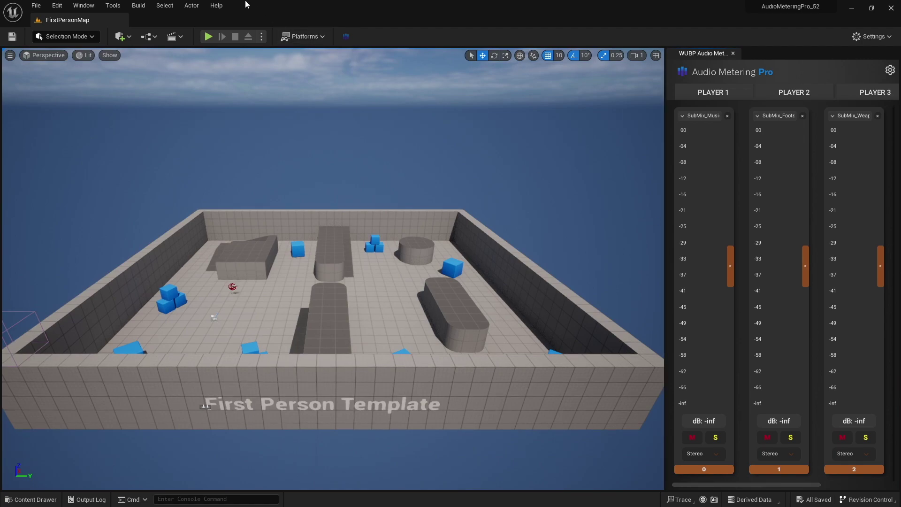
Start playing the level in the editor and walk the character across the floor to pick up the rifle
left_click(209, 37)
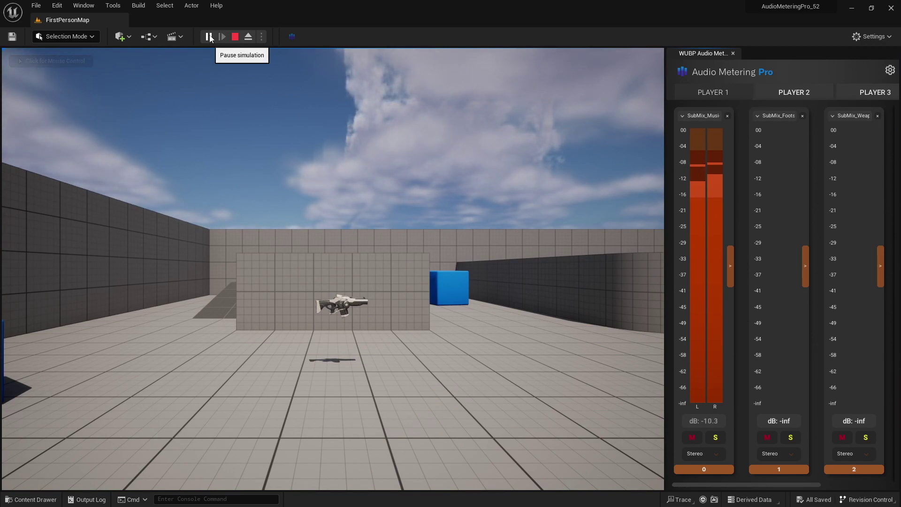
left_click(472, 303)
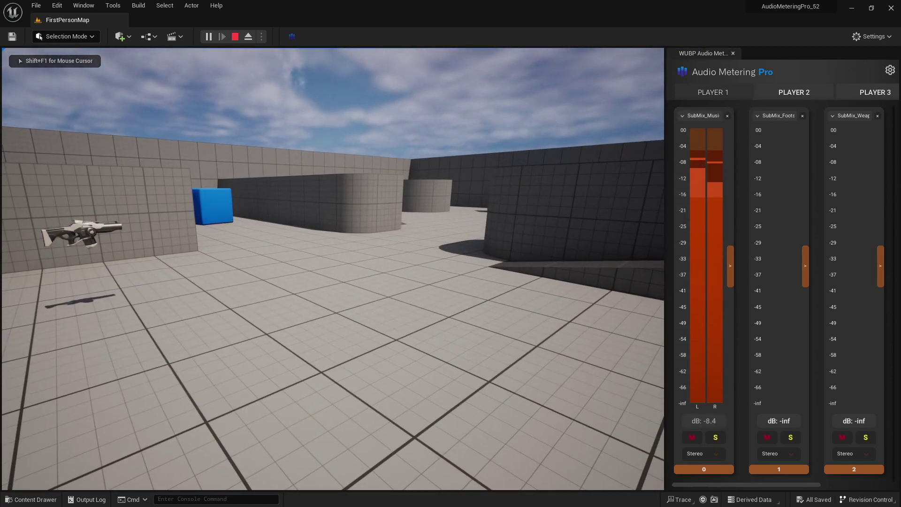
key("w")
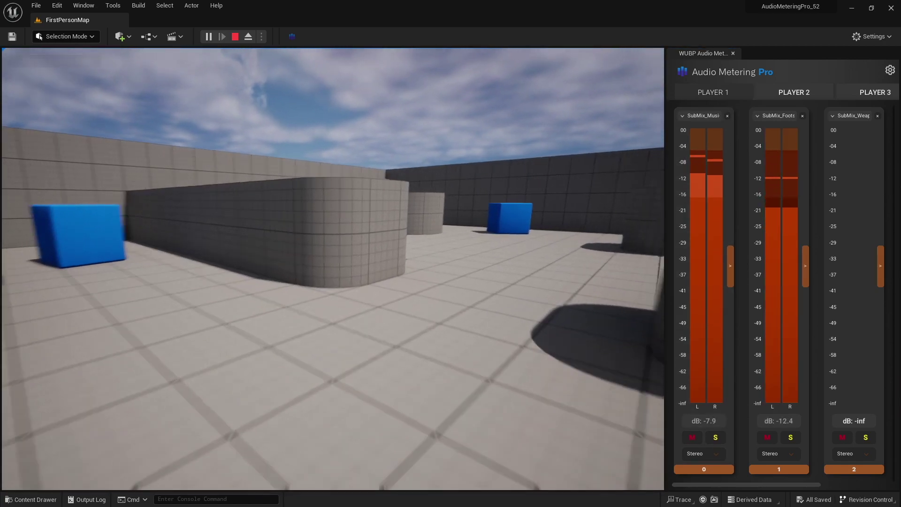
key("w")
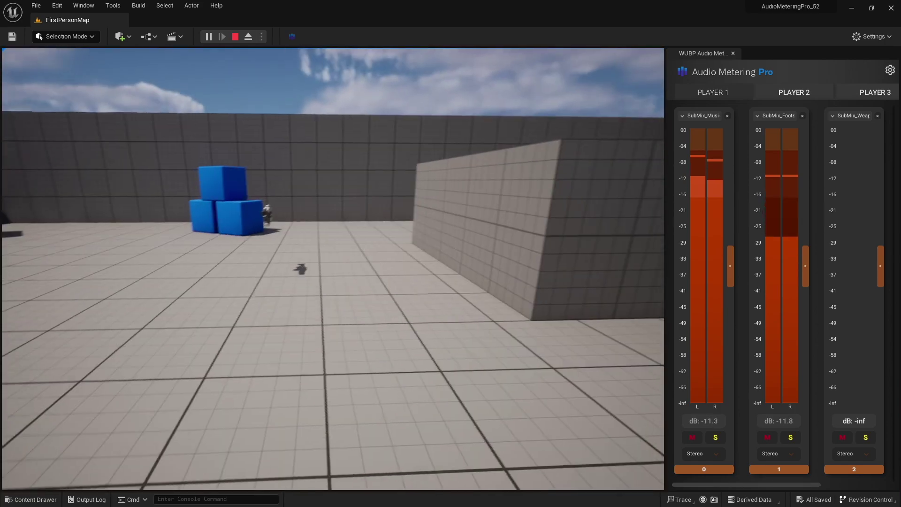
key("w")
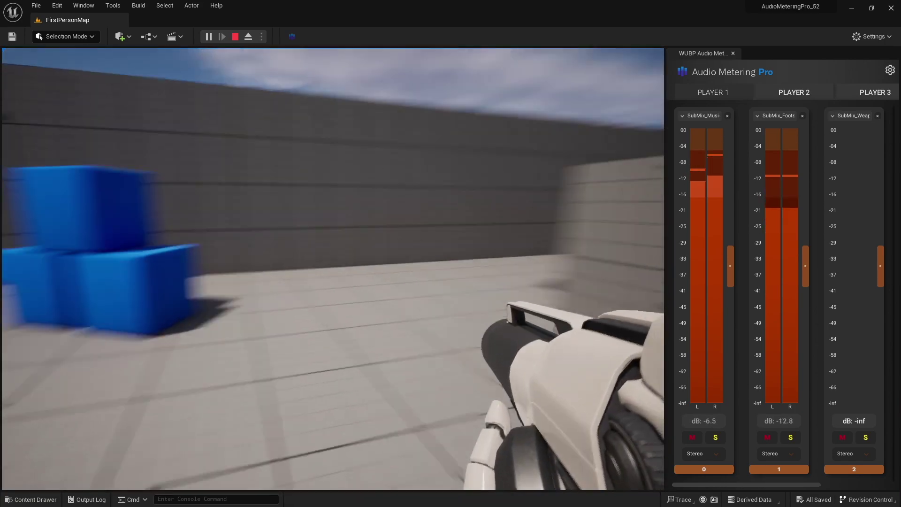
Walk around the level while firing the rifle repeatedly to check the music, footsteps and weapon meters
key("w")
left_click(333, 268)
left_click(333, 269)
key("w")
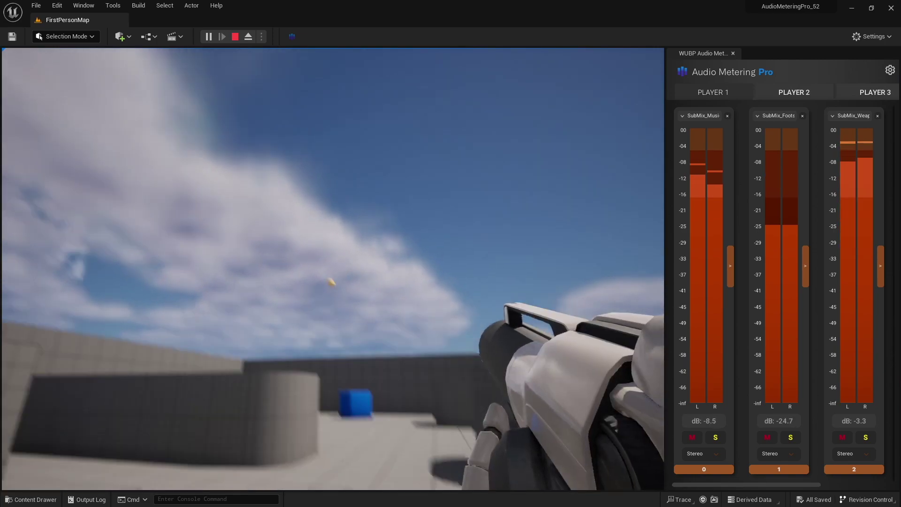
left_click(333, 269)
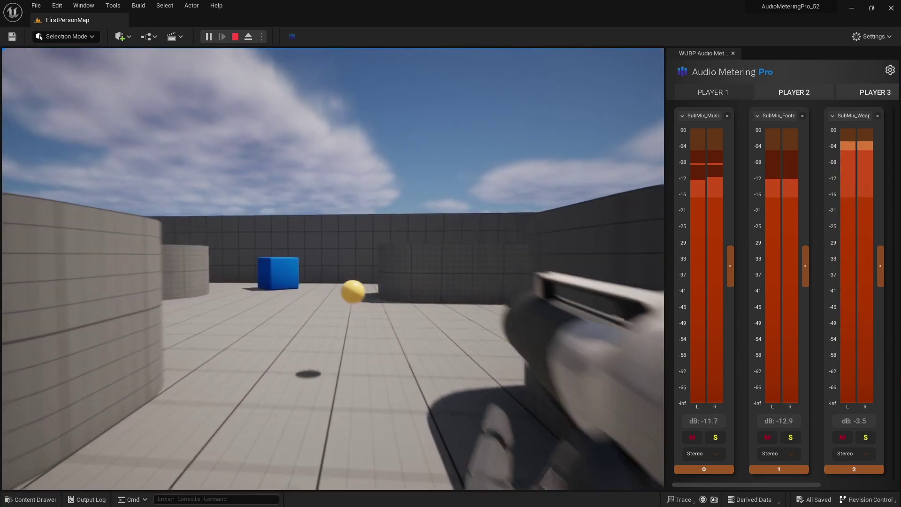
left_click(333, 268)
key("w")
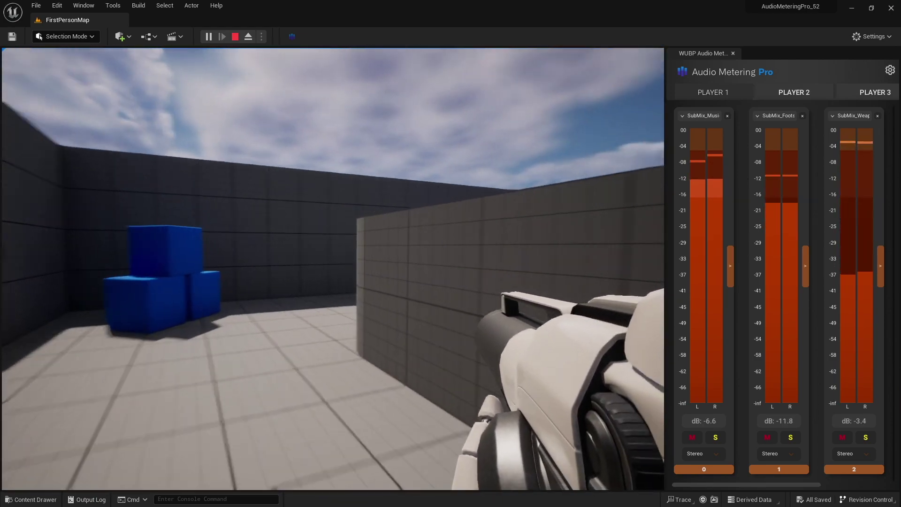
left_click(333, 268)
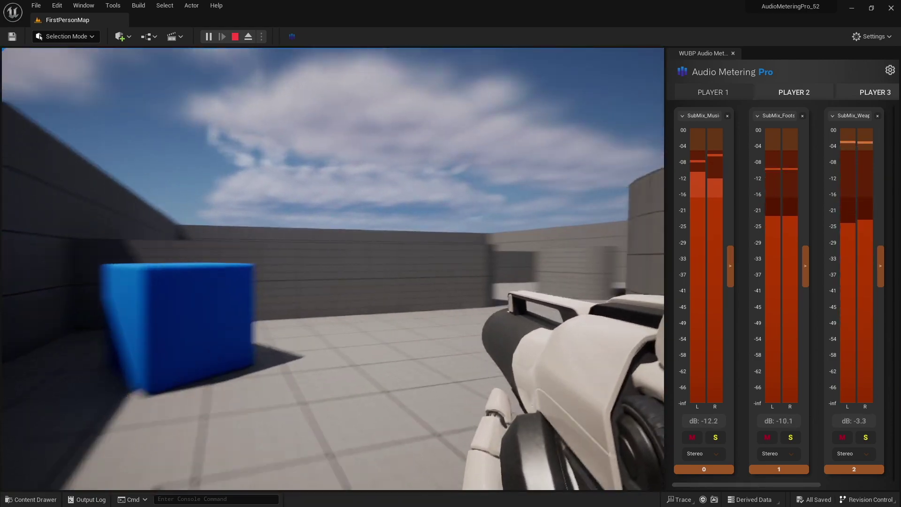
left_click(333, 269)
key("w")
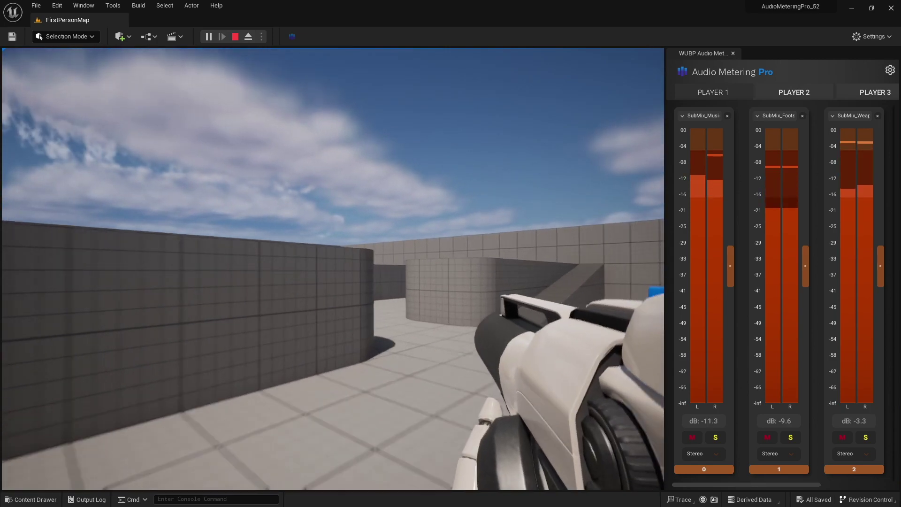
key("w")
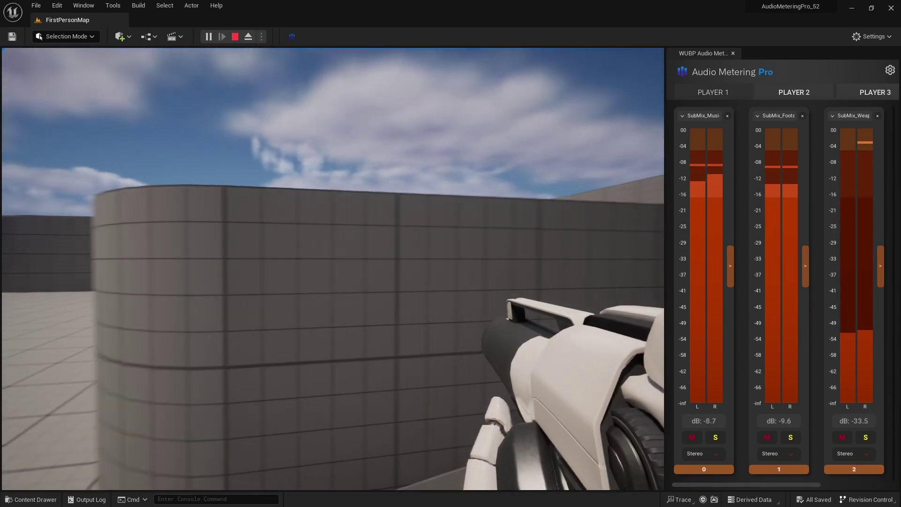
key("w")
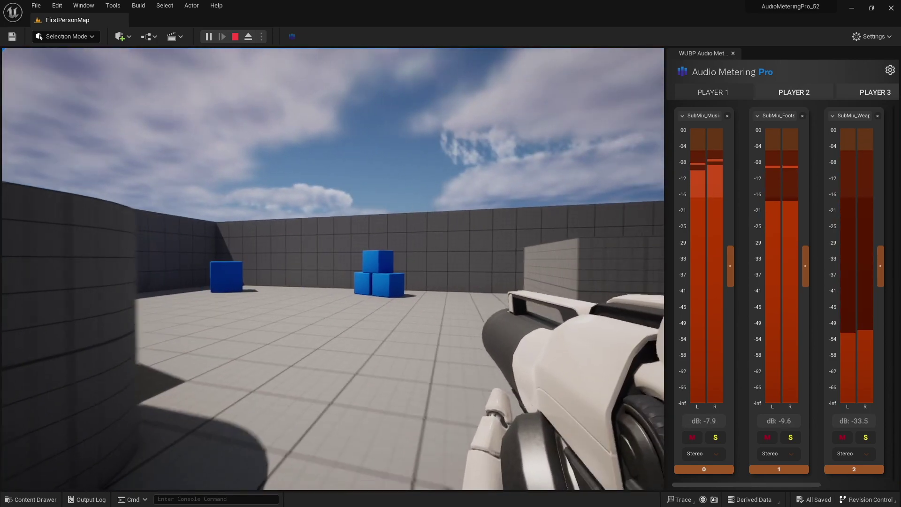
Widen the Audio Metering Pro window until all three submix meters fit, and open the visualizer of the SubMix_Music meter
key("shift+F1")
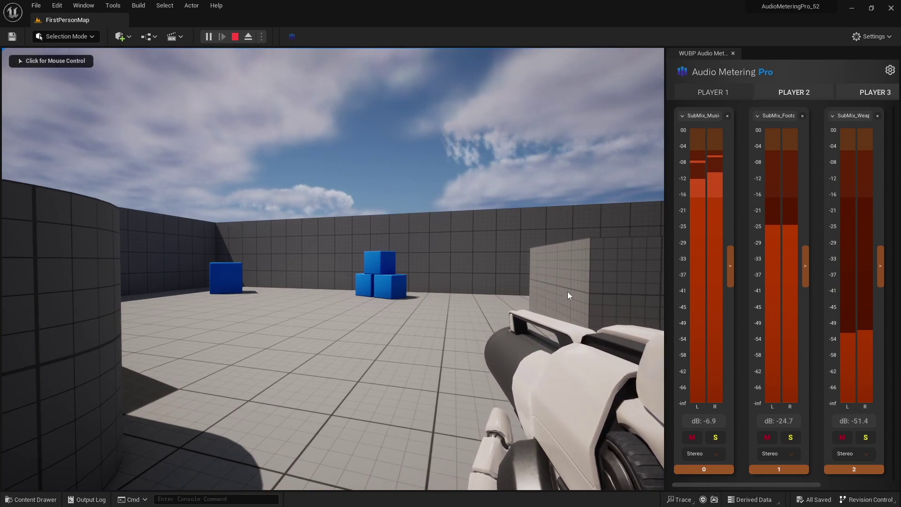
left_click_drag(649, 255, 467, 252)
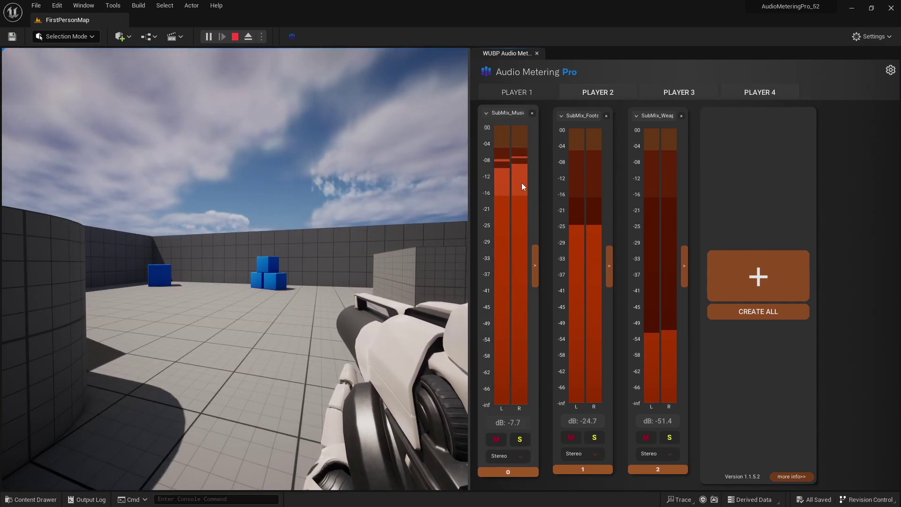
left_click(536, 258)
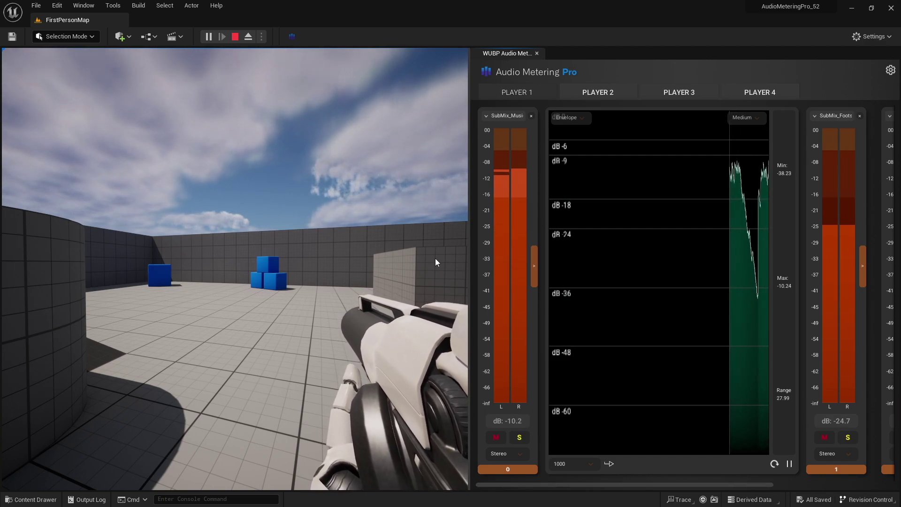
Switch the music visualizer to the Spectral view to inspect the frequencies, and change it to the Spectogram view
left_click(585, 116)
left_click(576, 125)
left_click(581, 120)
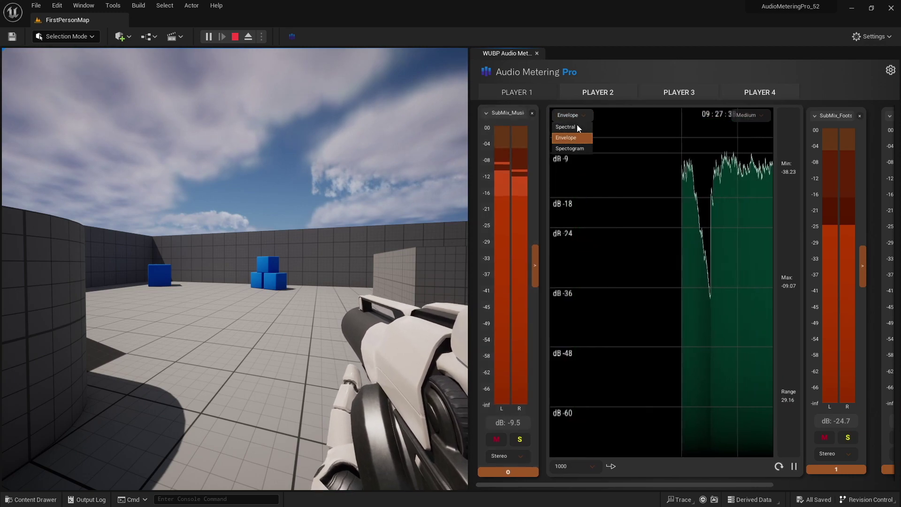
left_click(573, 128)
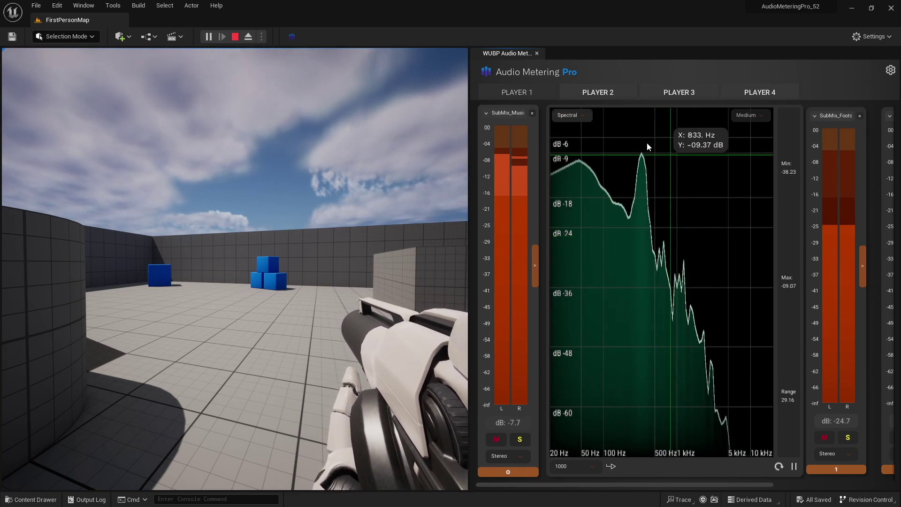
left_click(583, 115)
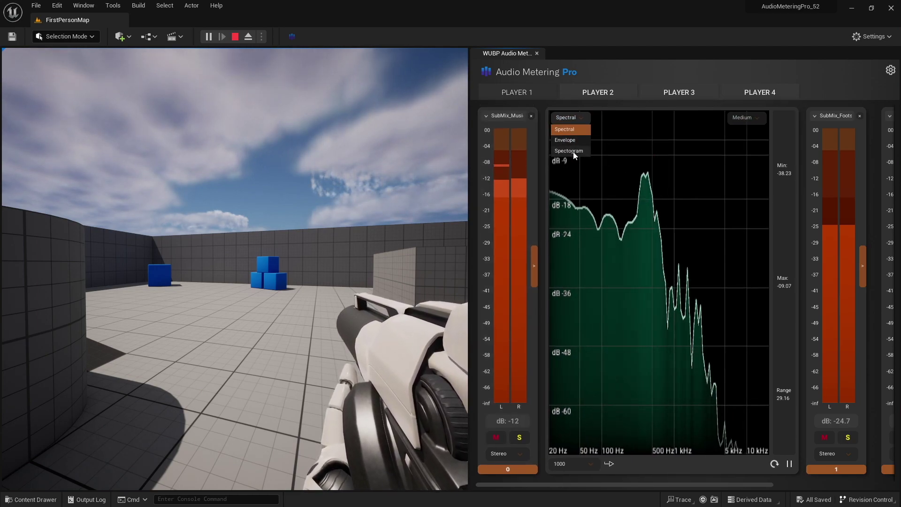
left_click(573, 151)
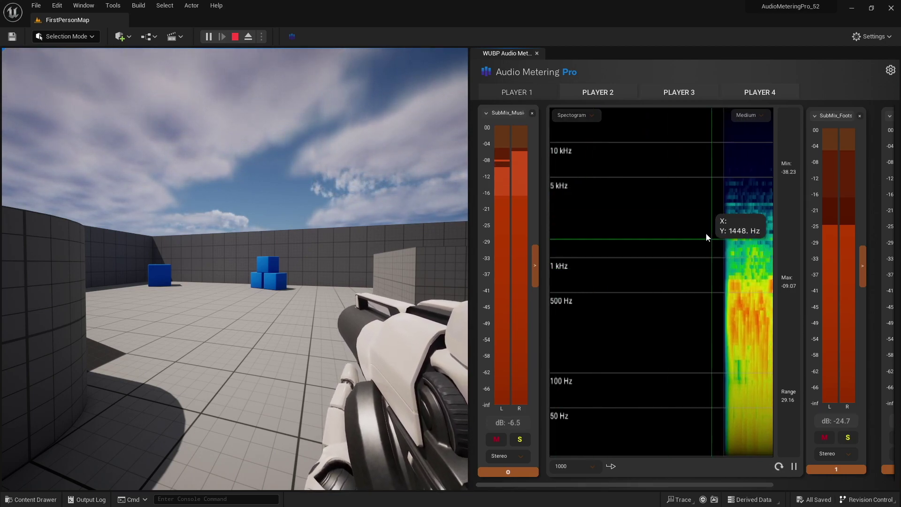
Try the Small size for the music visualizer and return it to Medium
left_click(750, 115)
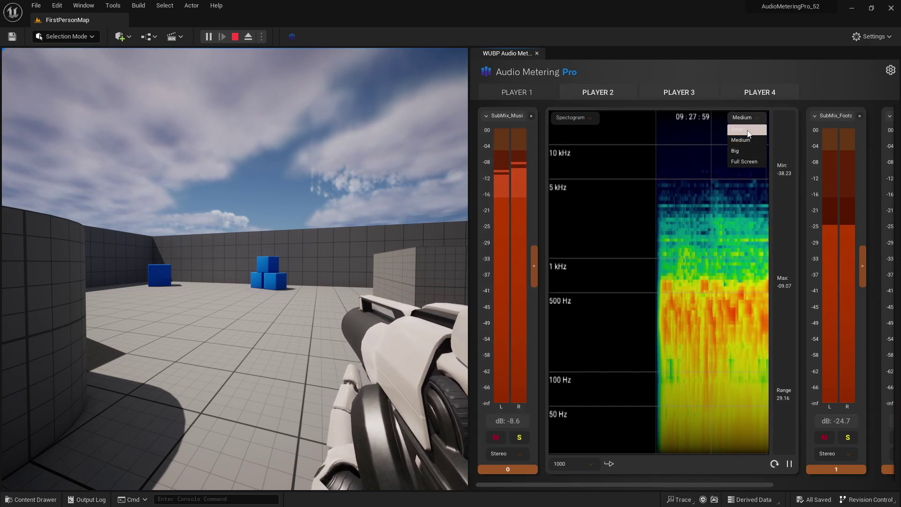
left_click(748, 130)
left_click(654, 116)
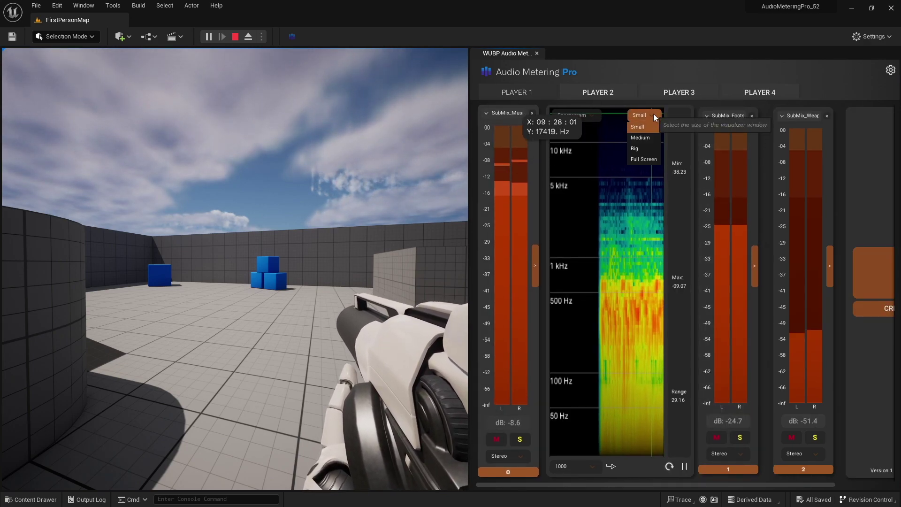
left_click(642, 139)
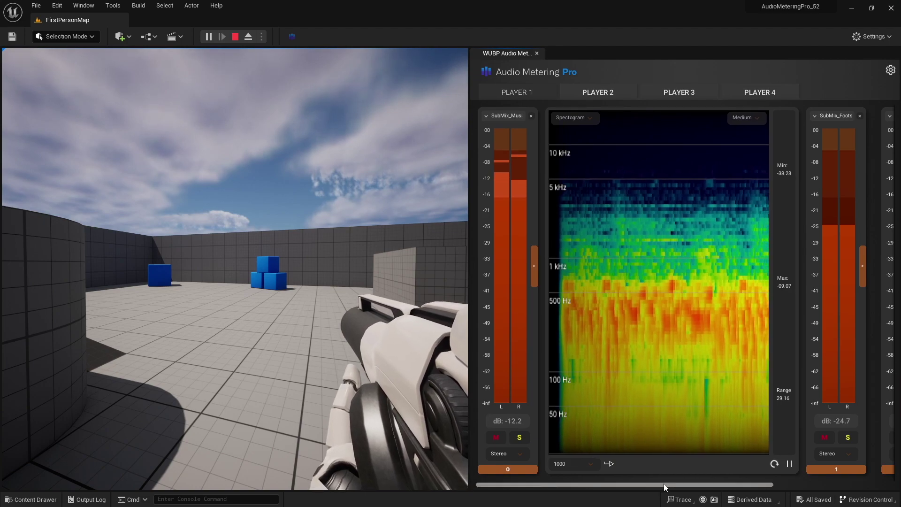
Open the visualizer of the SubMix_Footsteps meter and widen the Audio Metering Pro window until the whole envelope graph fits
scroll(663, 484, "down", 3)
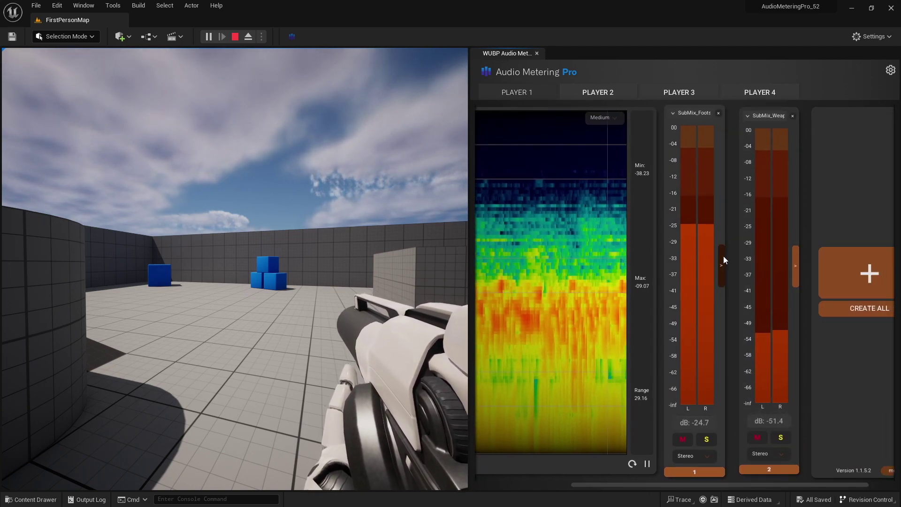
left_click(722, 257)
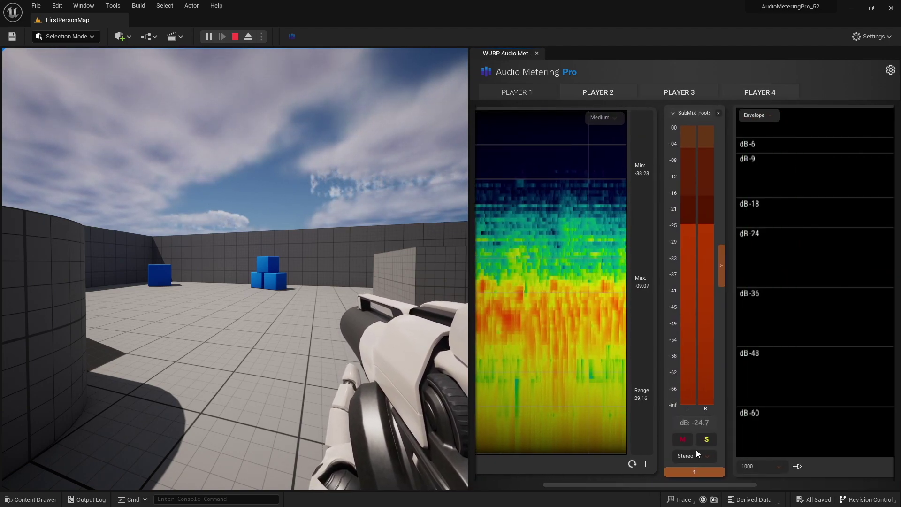
left_click_drag(469, 243, 331, 244)
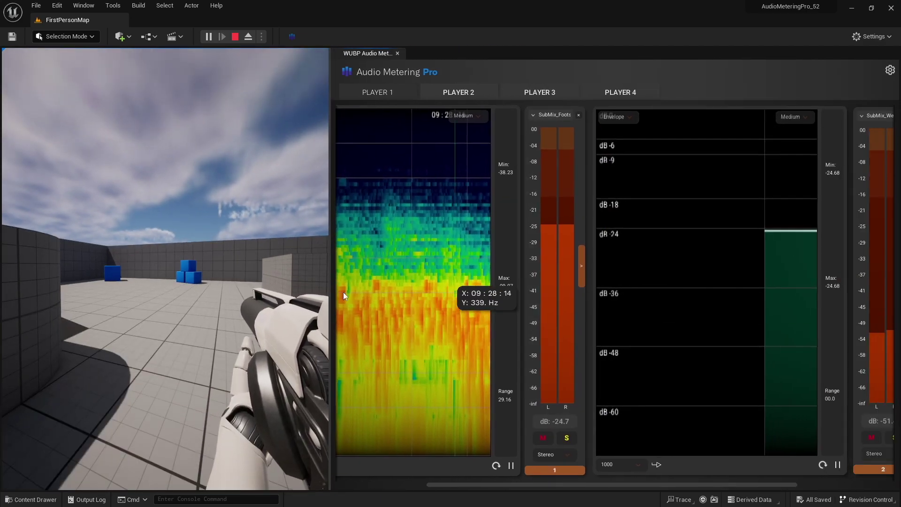
Resume controlling the character and walk around the level to check the footsteps envelope graph
left_click(164, 263)
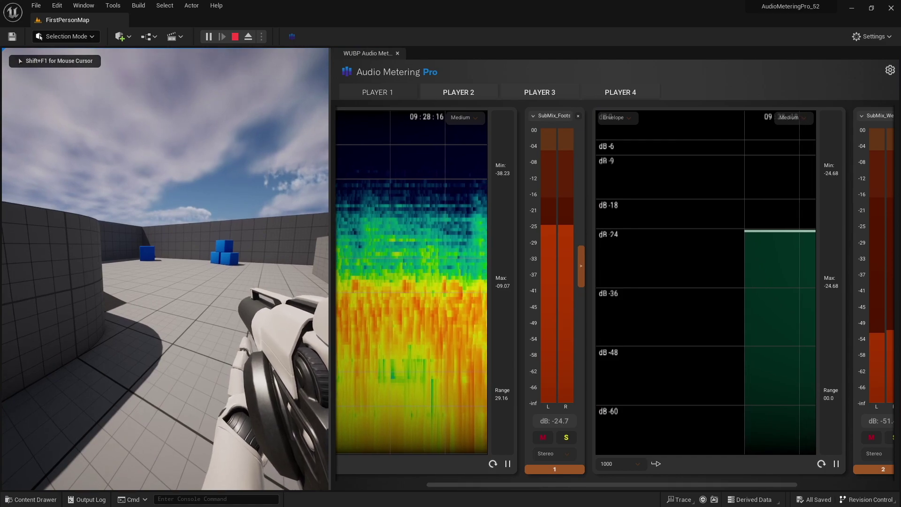
key("w")
key("w")
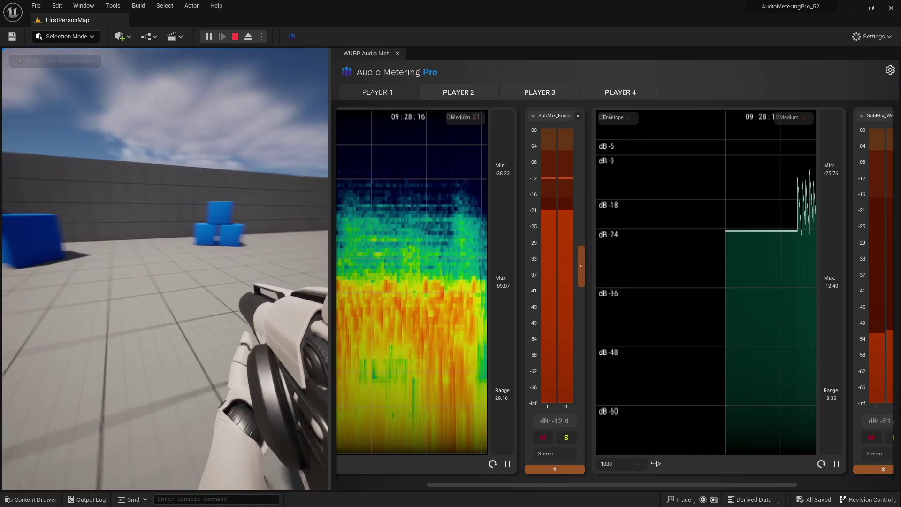
key("w")
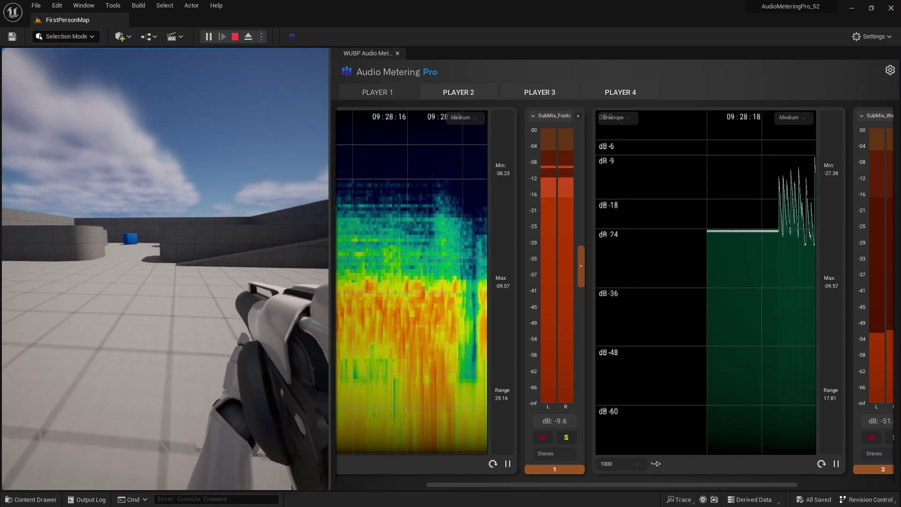
key("w")
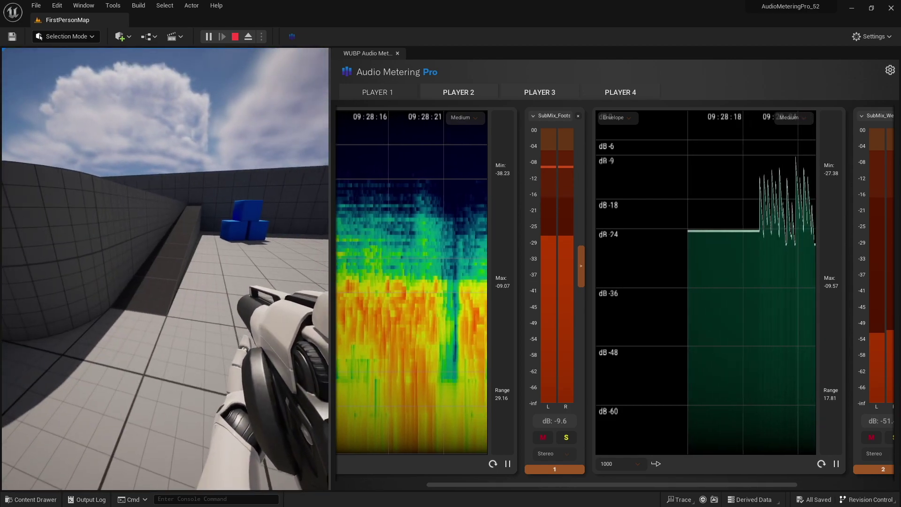
key("w")
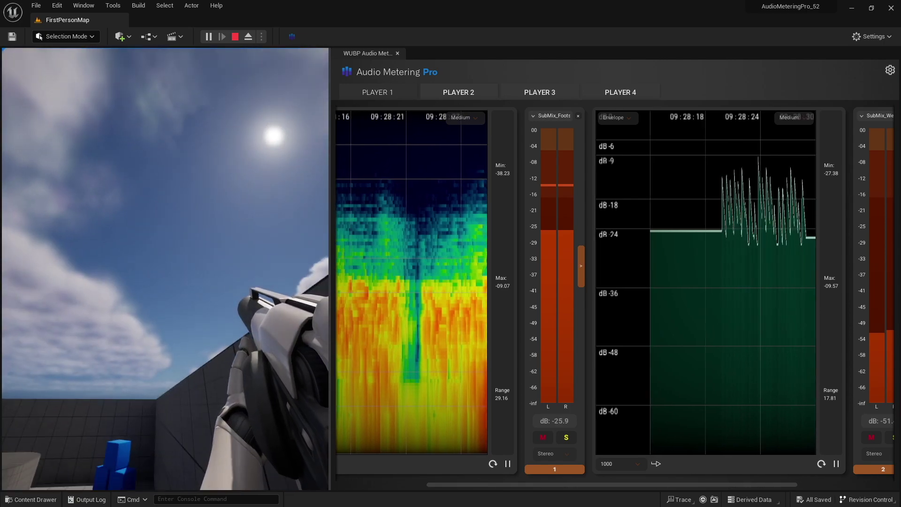
Try Audio Metering Pro as an enlarged floating window over the game view, and dock it back beside the level viewport
key("shift+F1")
left_click_drag(370, 53, 314, 117)
left_click_drag(58, 54, 246, 199)
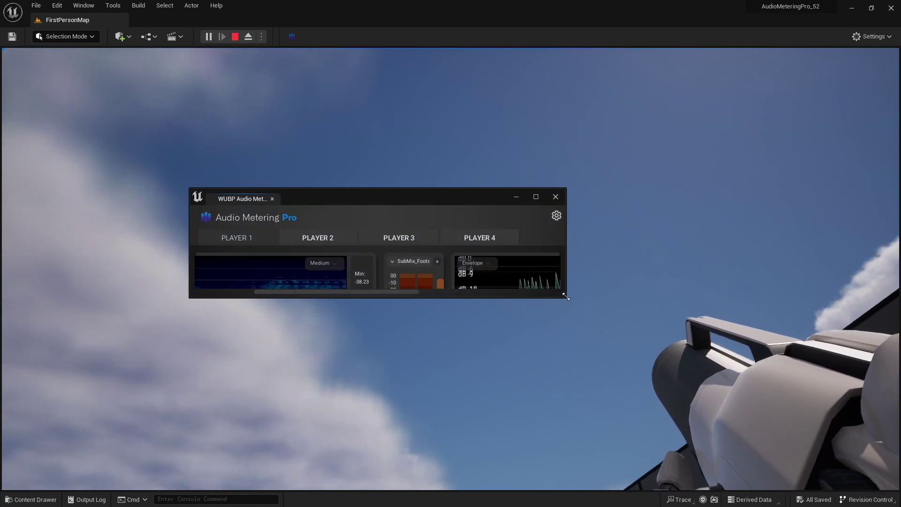
left_click_drag(566, 298, 711, 455)
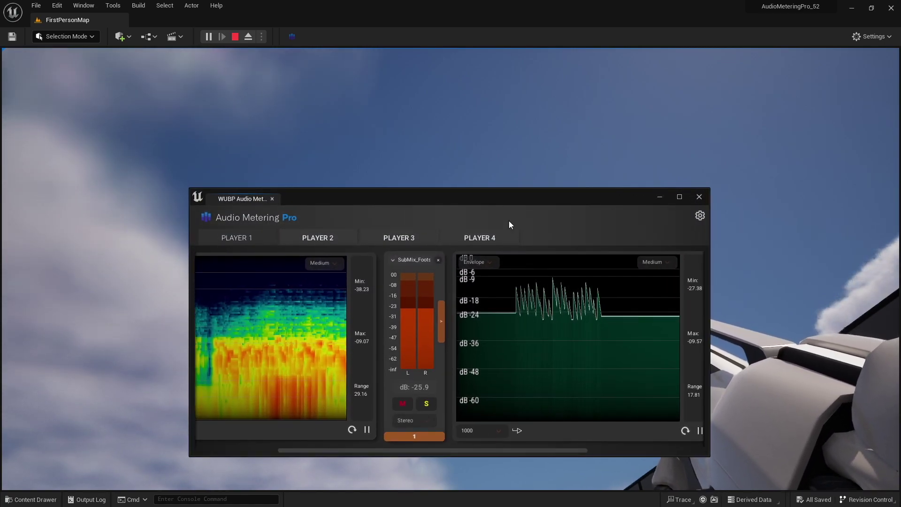
left_click_drag(453, 197, 390, 63)
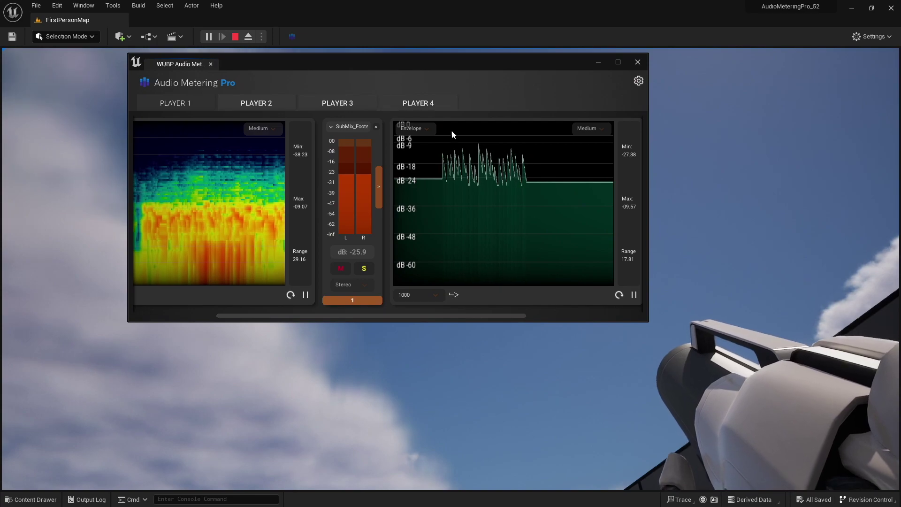
mouse_move(451, 131)
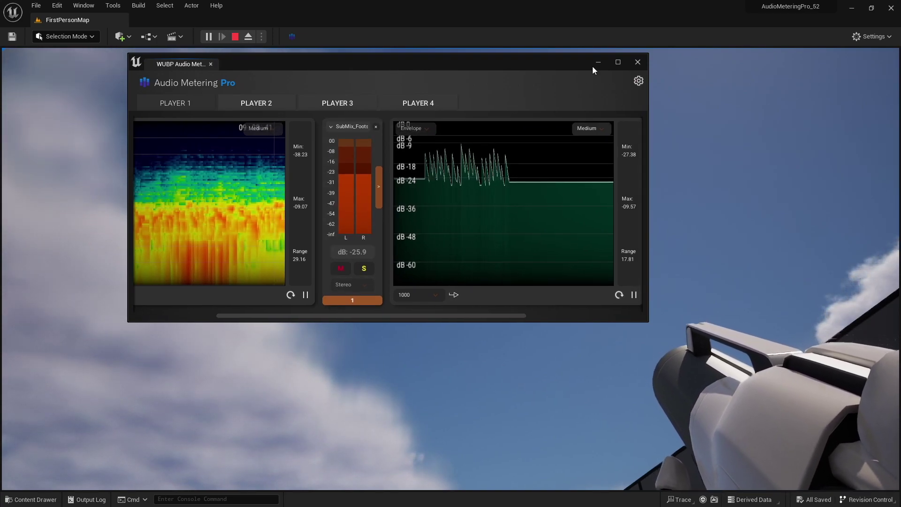
left_click_drag(201, 63, 844, 190)
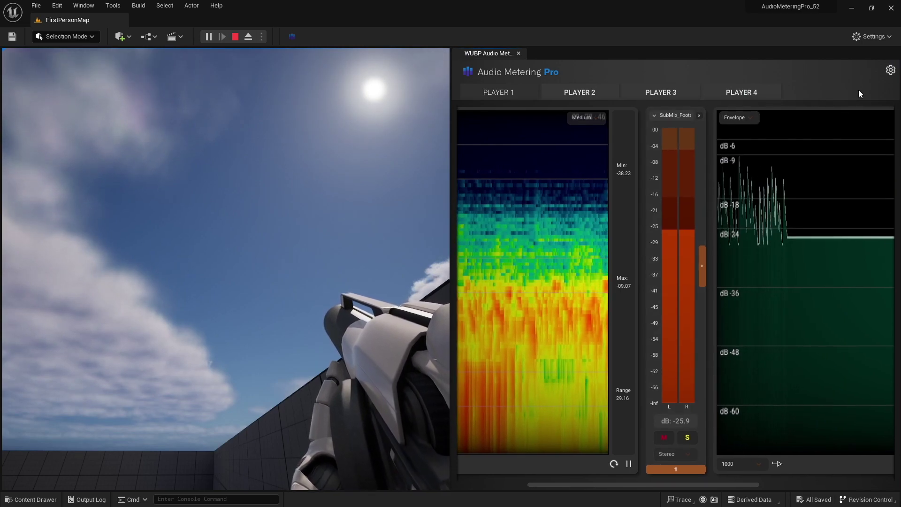
Open the Audio Metering Pro settings, check the Visualization Quality setting, and apply the LighBlue plugin theme
left_click(874, 69)
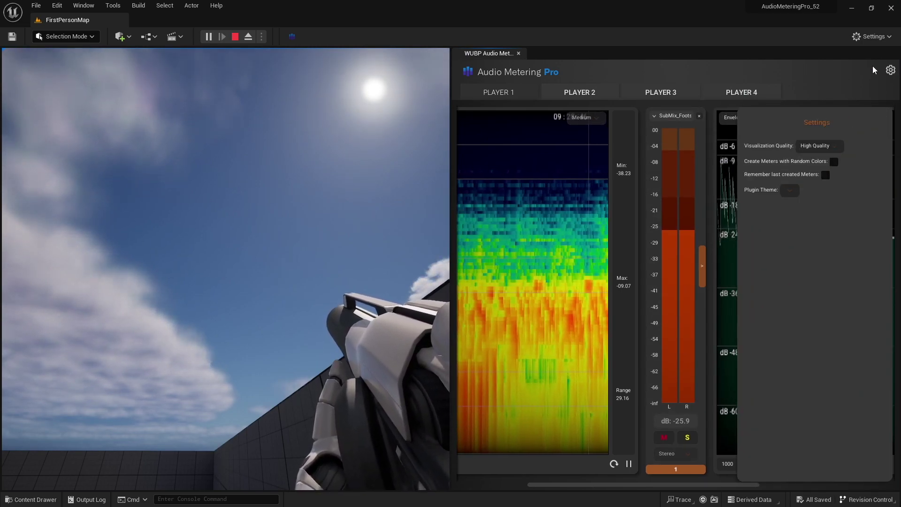
left_click(834, 147)
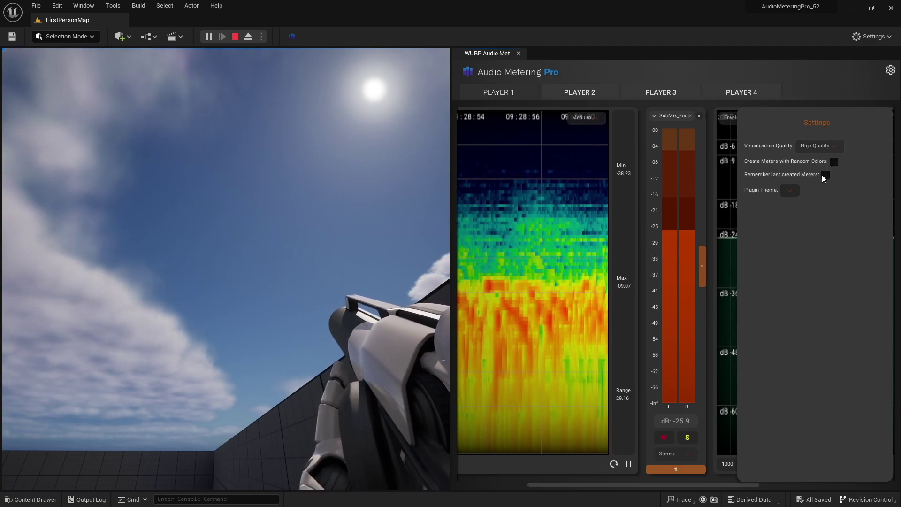
left_click(791, 191)
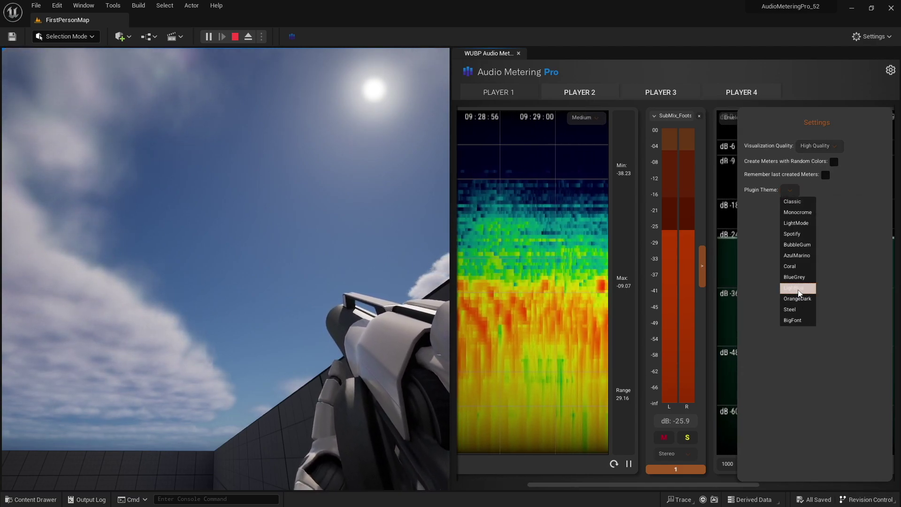
left_click(799, 289)
Try the Spotify and Coral plugin themes in turn, and return to the Spotify theme
left_click(806, 189)
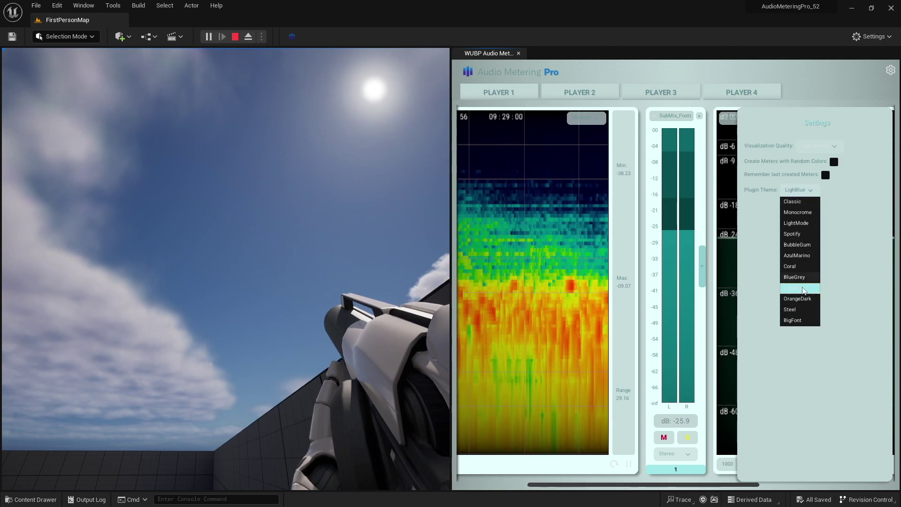
left_click(802, 235)
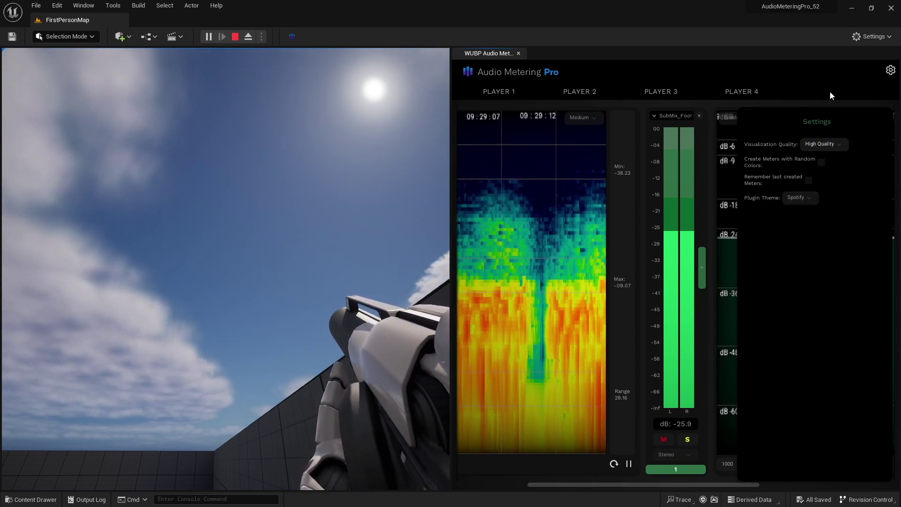
left_click(813, 199)
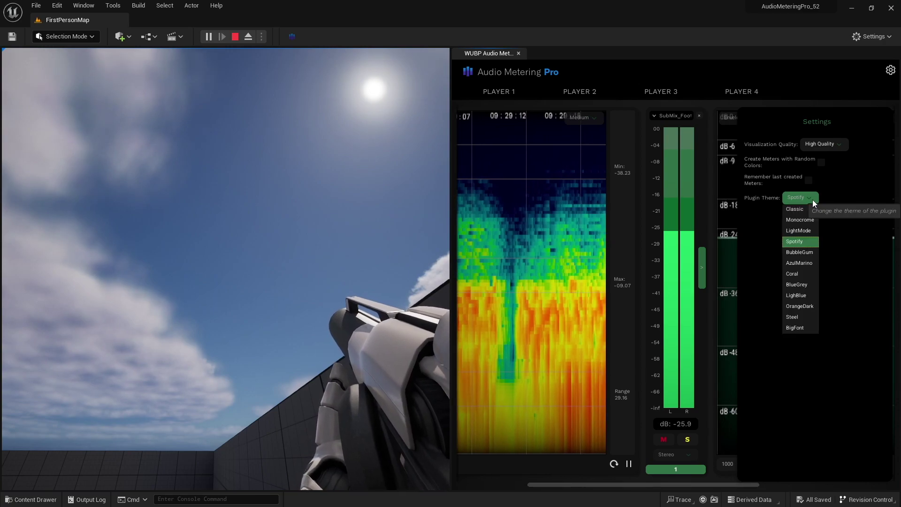
left_click(808, 274)
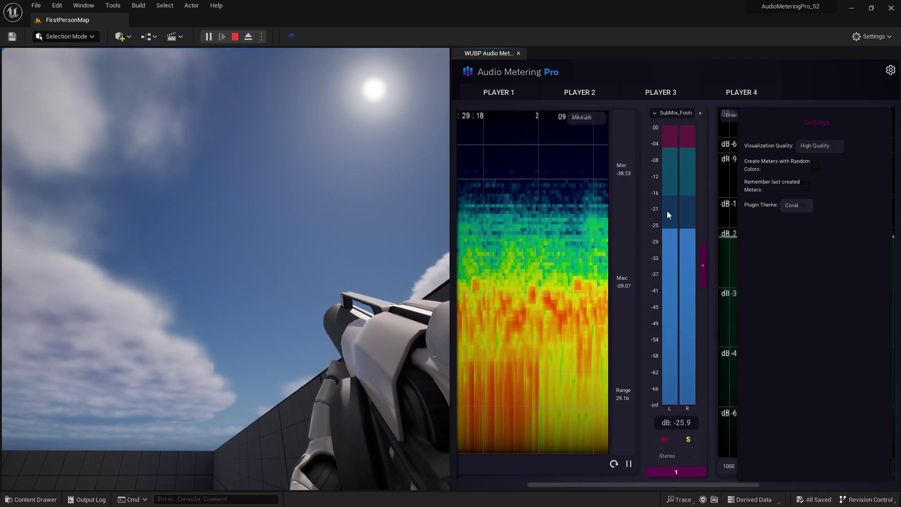
left_click(804, 205)
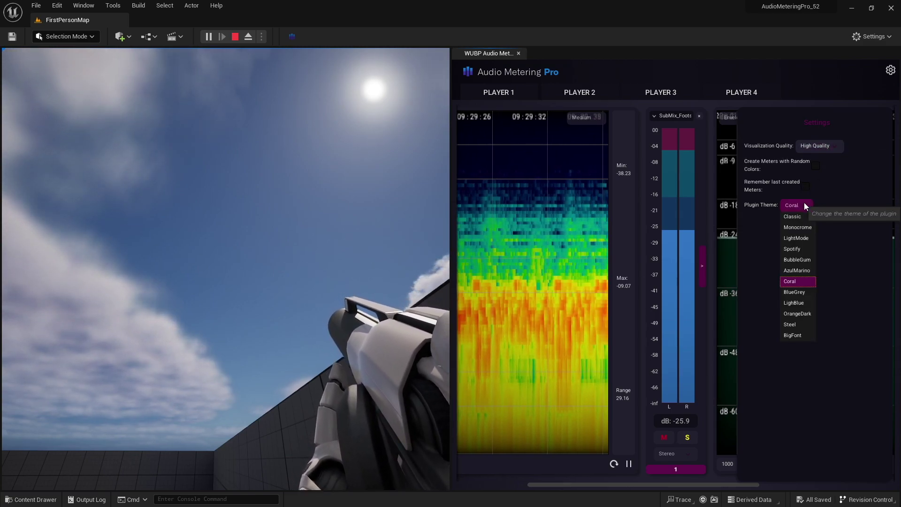
left_click(803, 250)
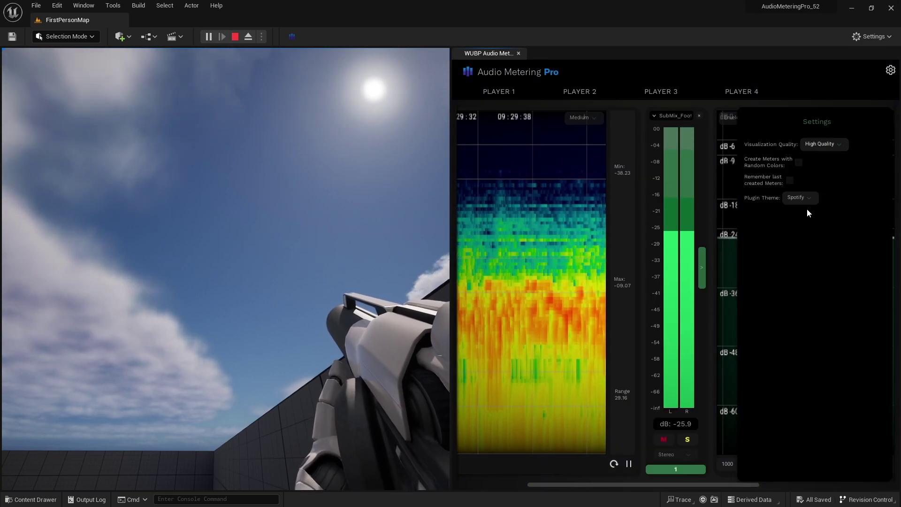
Set the plugin theme to LightMode, and close and reopen Audio Metering Pro
left_click(807, 199)
left_click(808, 229)
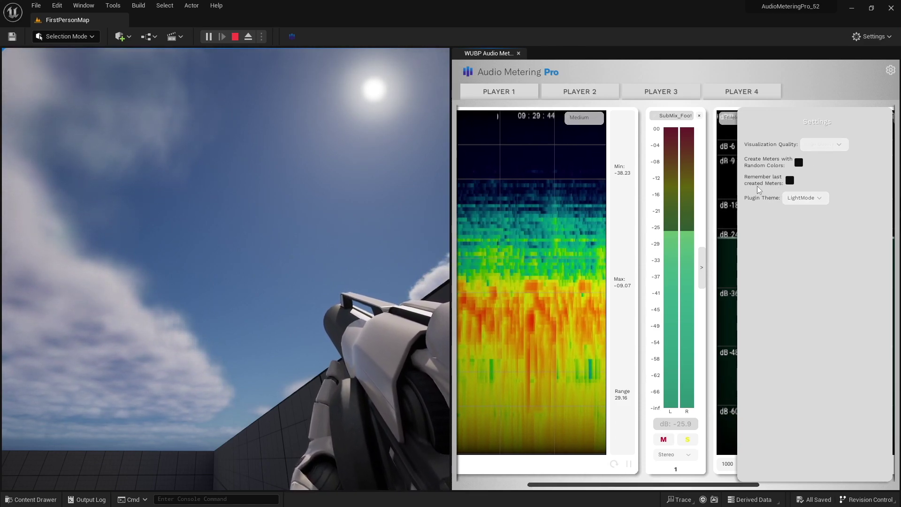
mouse_move(493, 225)
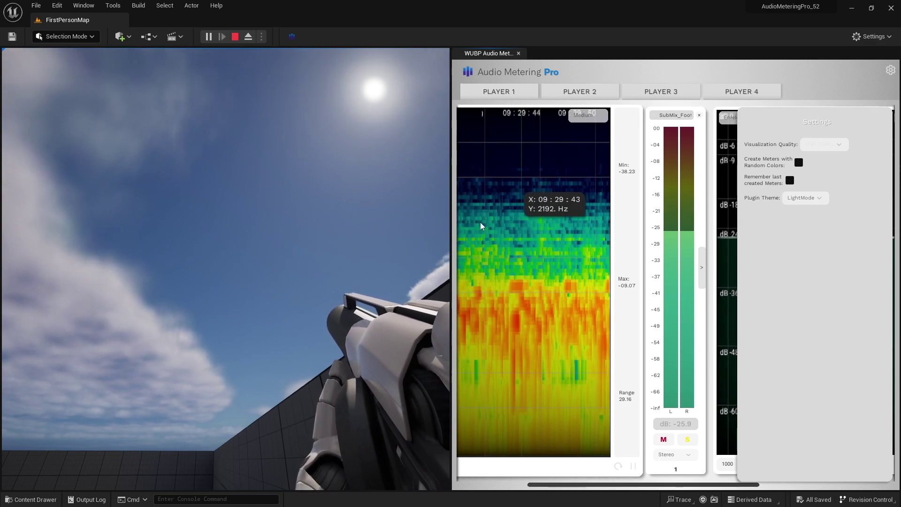
left_click(519, 54)
left_click(292, 35)
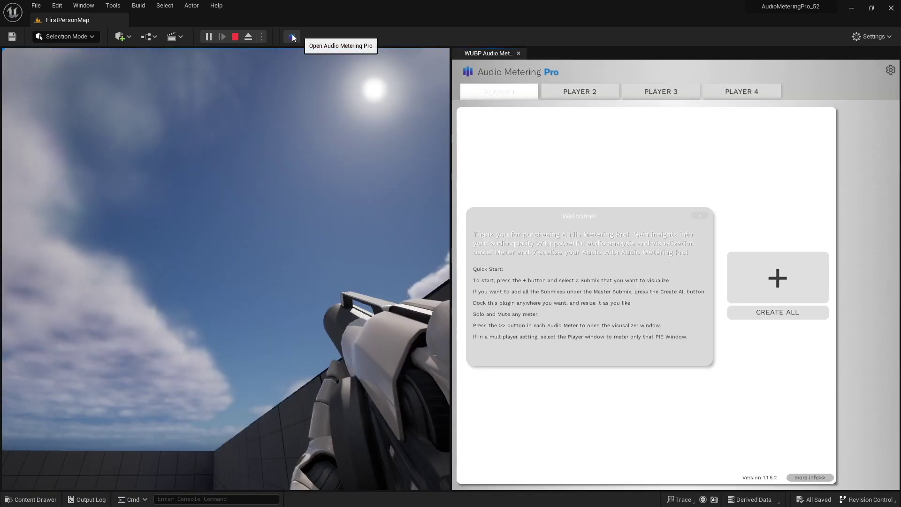
Dismiss the welcome message and add meters for SubMix_Music, SubMix_Footsteps and the weapon submix, leaving the settings closed
left_click(703, 214)
left_click(890, 71)
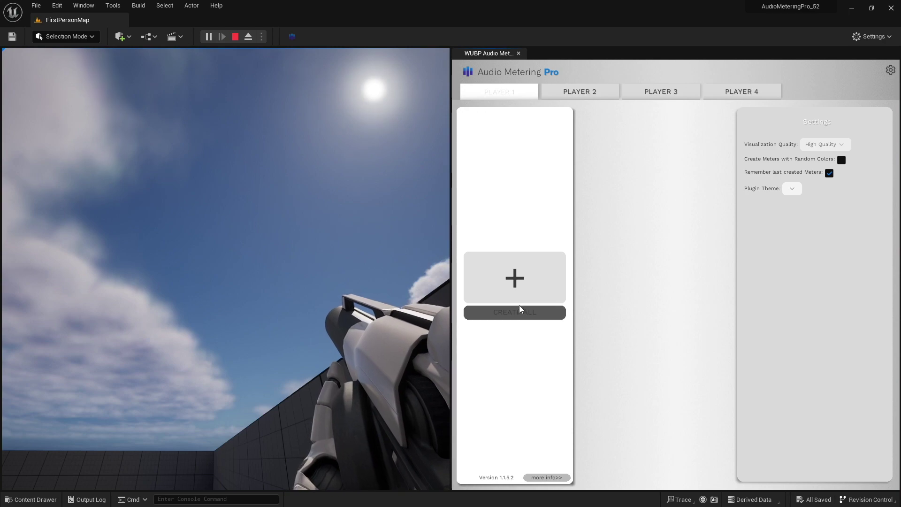
left_click(522, 275)
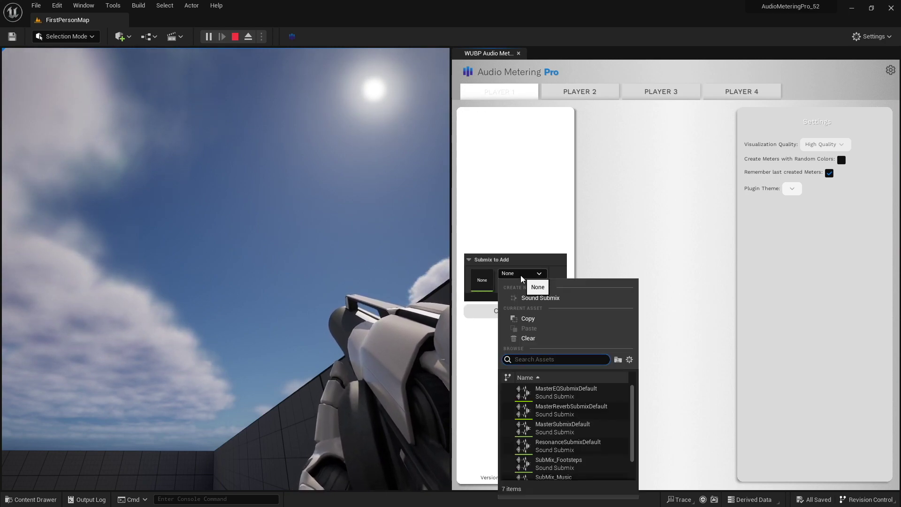
left_click(564, 476)
left_click(606, 274)
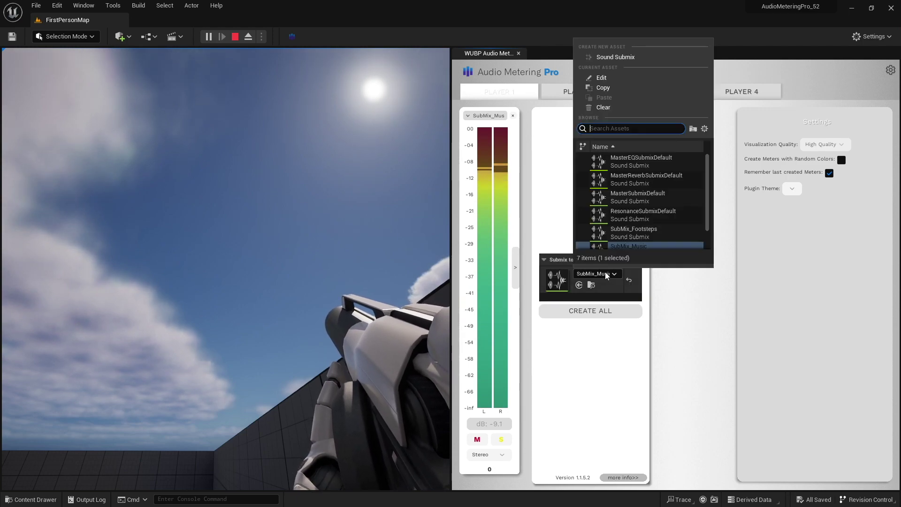
left_click(633, 232)
mouse_move(667, 282)
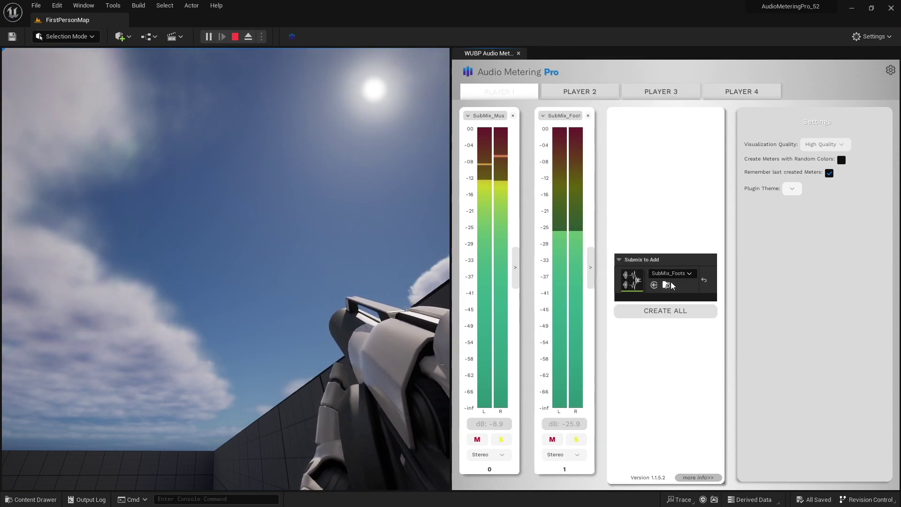
left_click(681, 274)
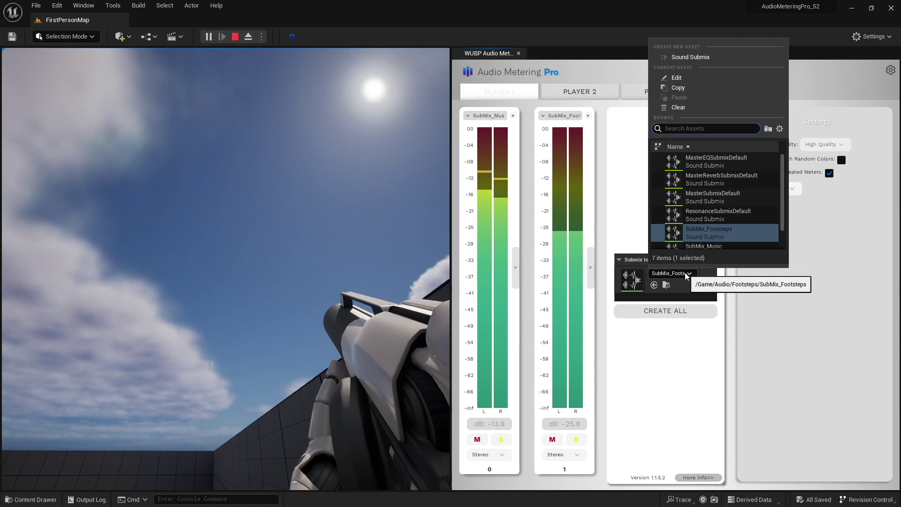
scroll(714, 236, "down", 1)
left_click(714, 237)
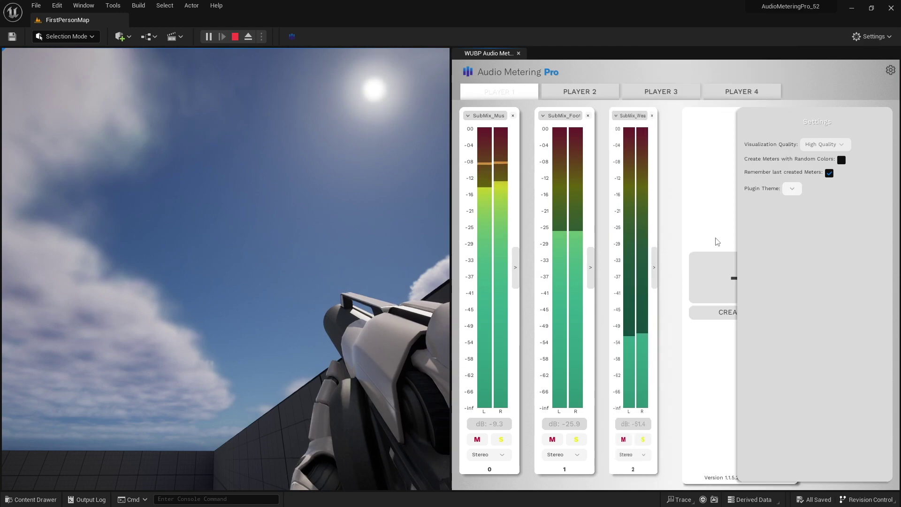
left_click(891, 70)
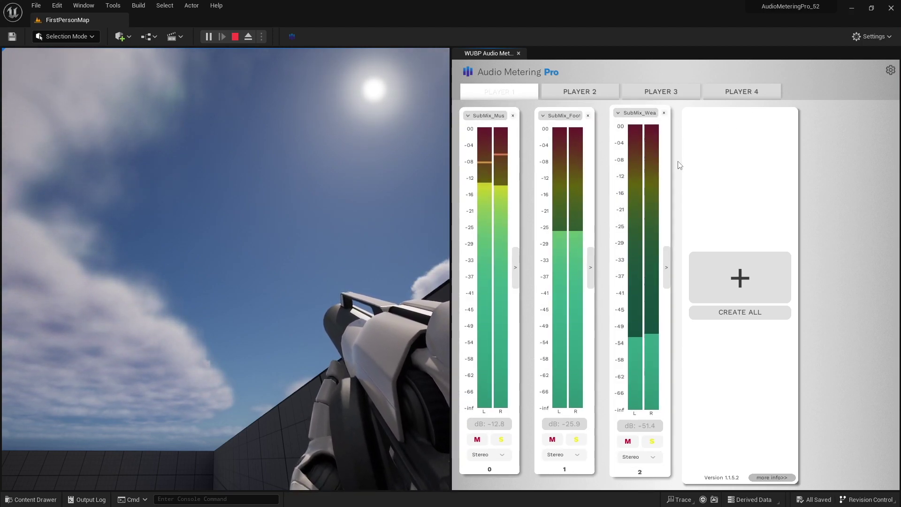
Open the plugin's additional information and examine the usage instructions
left_click(770, 477)
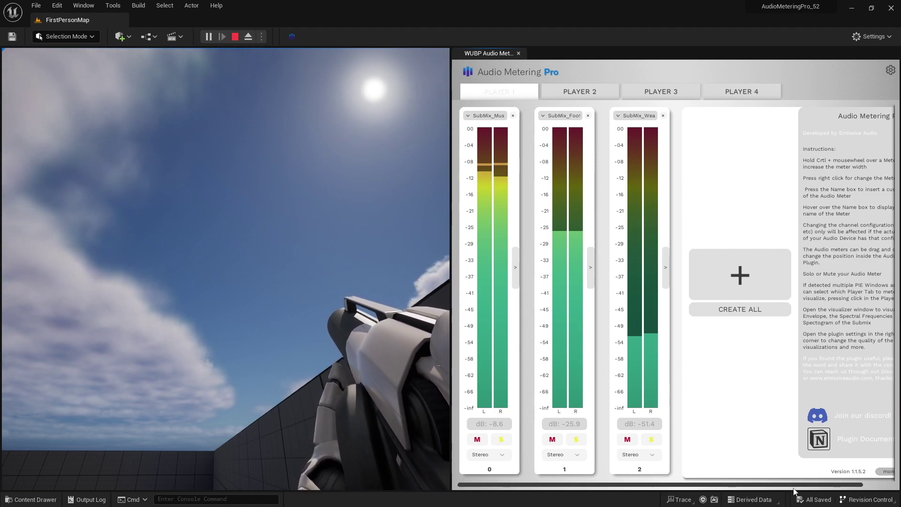
left_click_drag(800, 487, 831, 486)
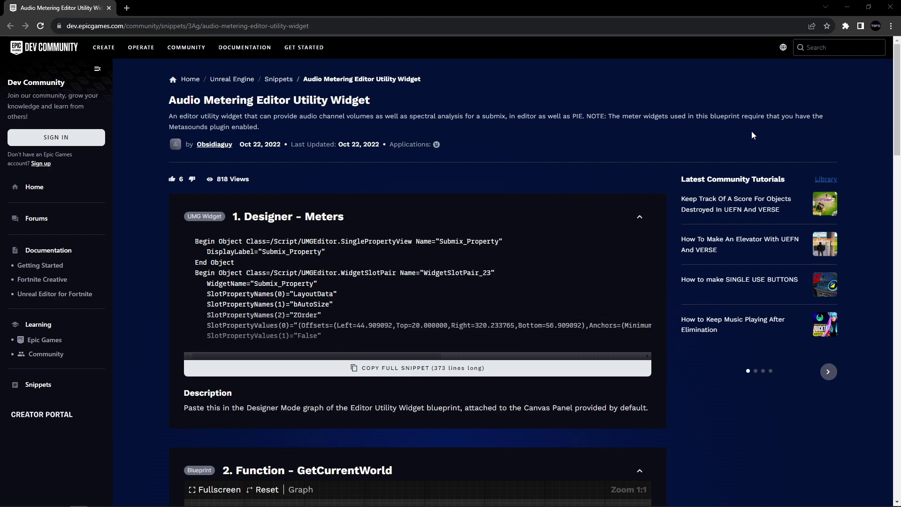
Close the snippet web page, and choose SubMix_Music as the submix in the narrowed Audio Metering widget beside the viewport
left_click(890, 7)
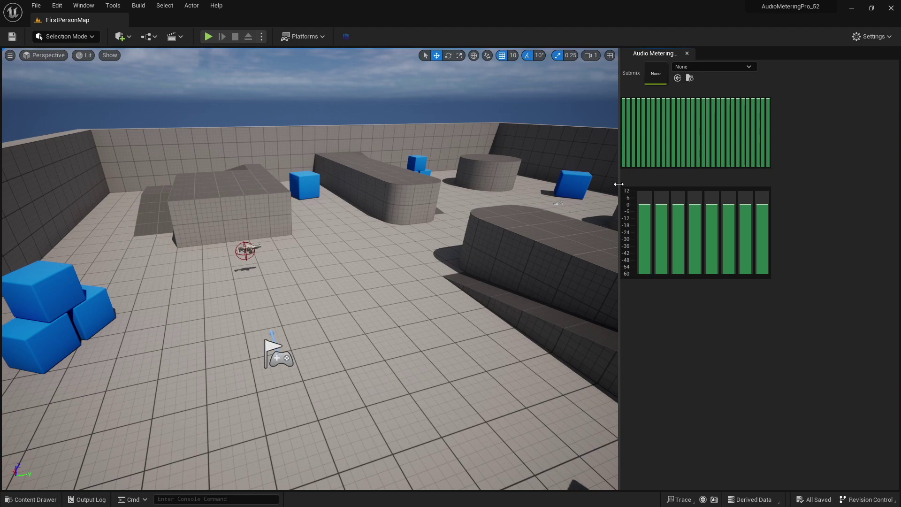
left_click_drag(630, 183, 737, 184)
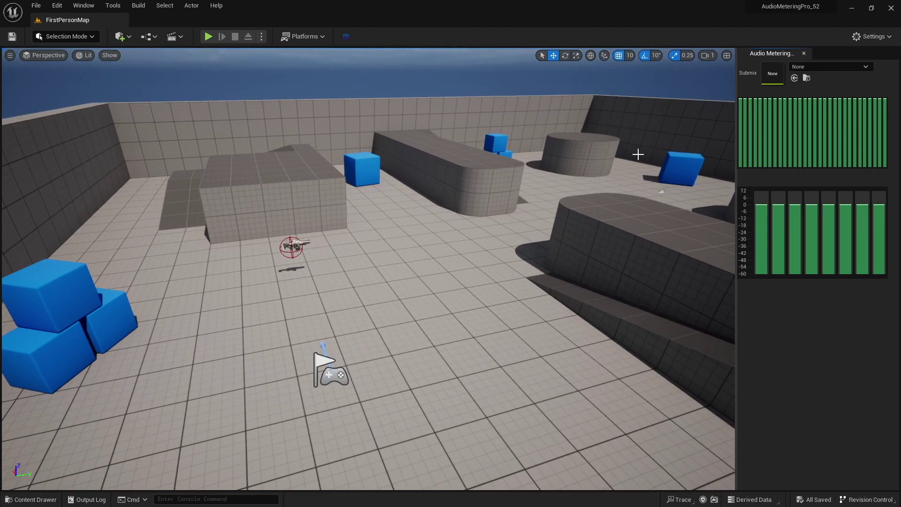
left_click(834, 69)
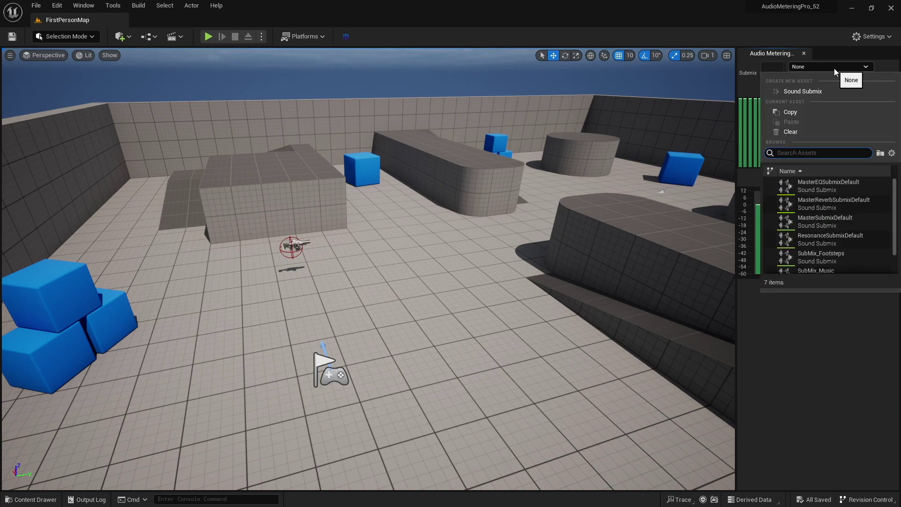
left_click(833, 268)
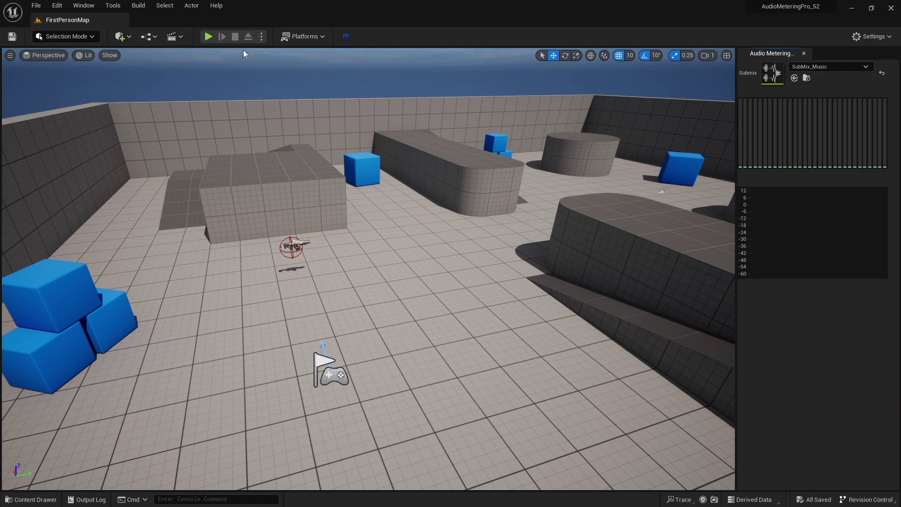
Play the level and walk forward to examine how the Audio Metering widget responds to the music submix
left_click(209, 36)
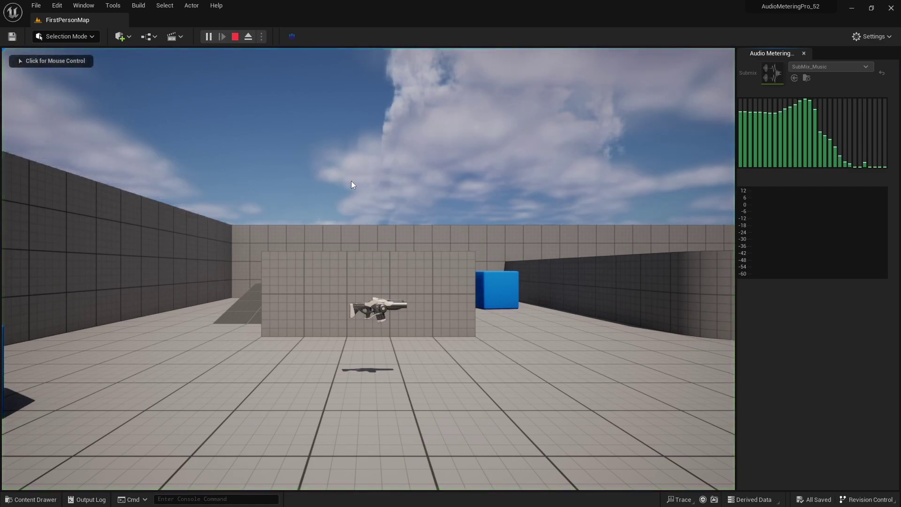
left_click(432, 251)
key("w")
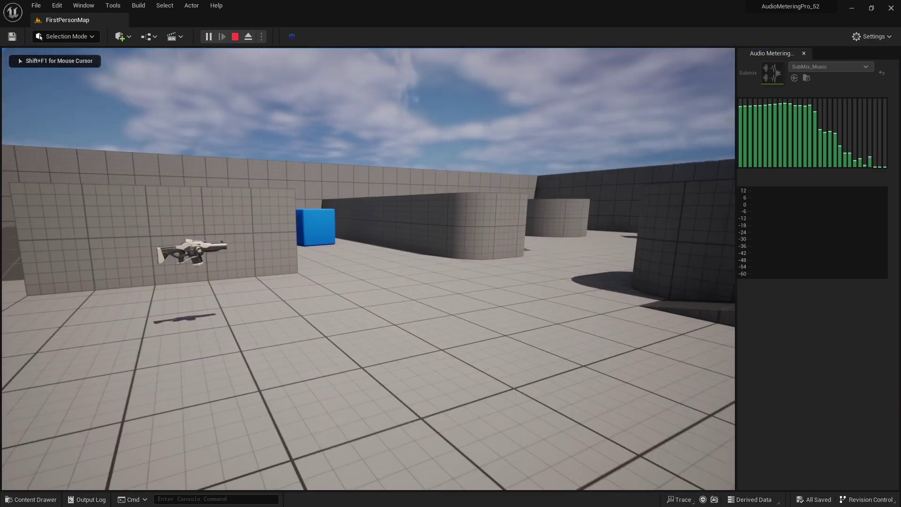
key("shift+F1")
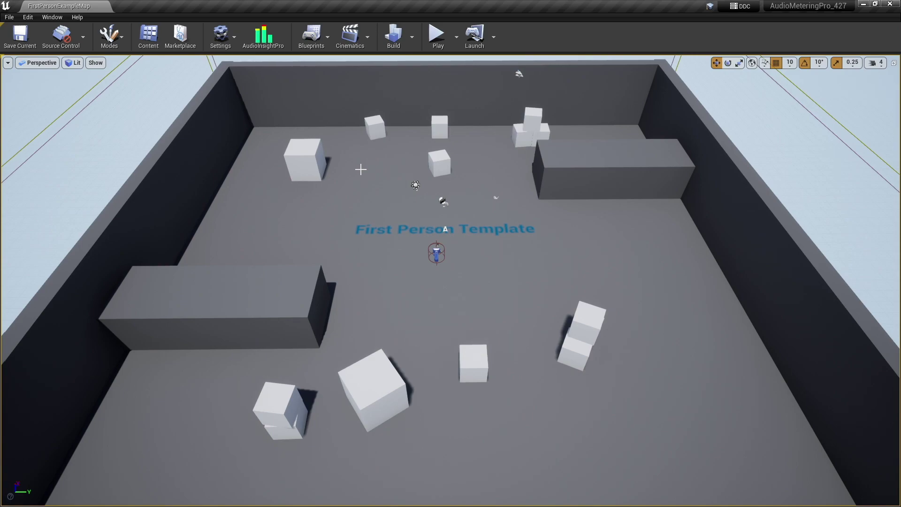
Open AudioInsightPro in the AudioMeteringPro_427 Unreal project and dismiss its welcome message
left_click(268, 38)
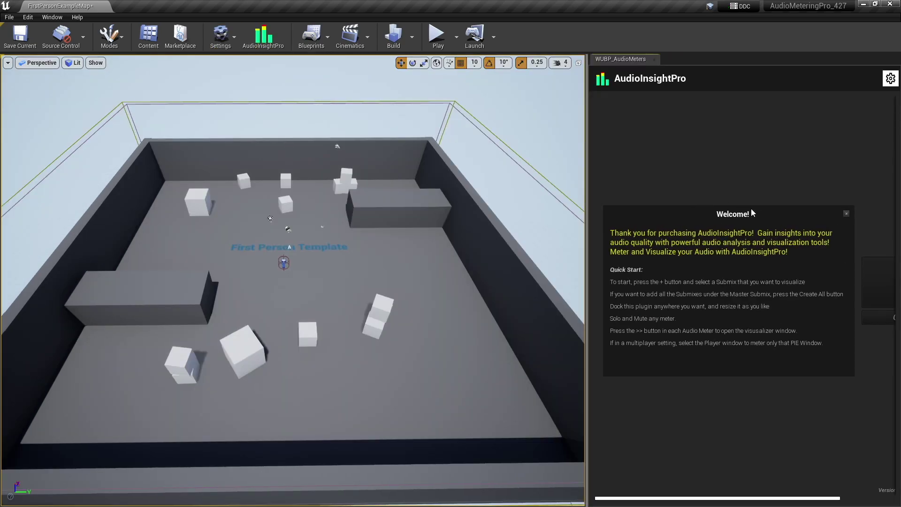
left_click(848, 214)
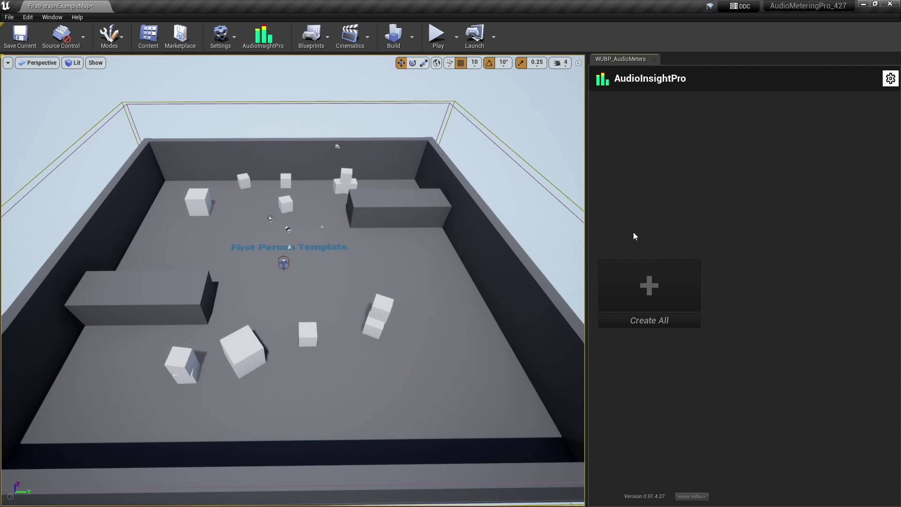
Check the Visualization Quality options in the AudioInsightPro settings, and close the settings
left_click(892, 80)
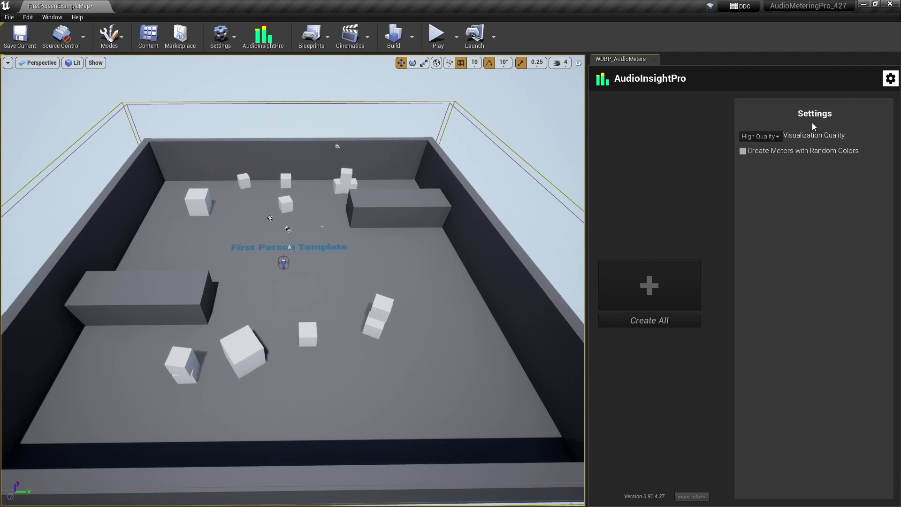
left_click(779, 135)
left_click(781, 120)
left_click(891, 79)
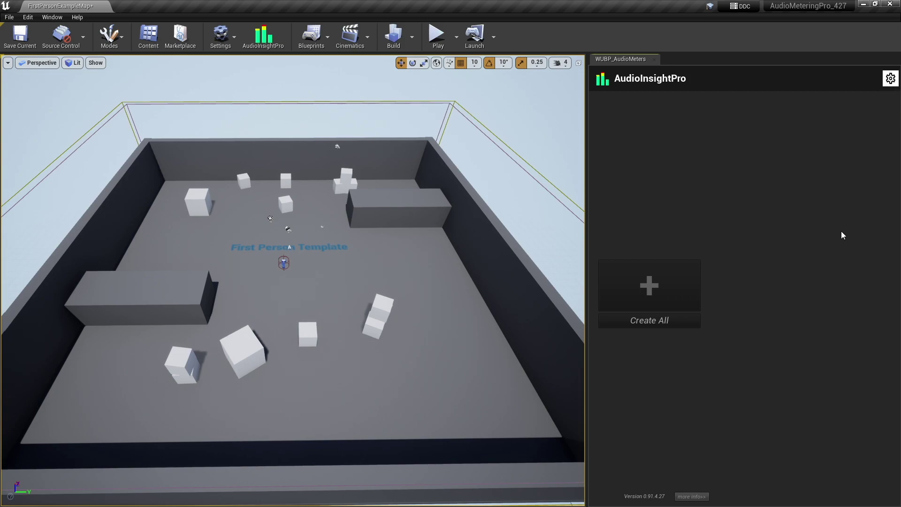
Add AudioInsightPro meters for SubMix_Music, SubMix_Footsteps and SubMix_Weapon
left_click(648, 277)
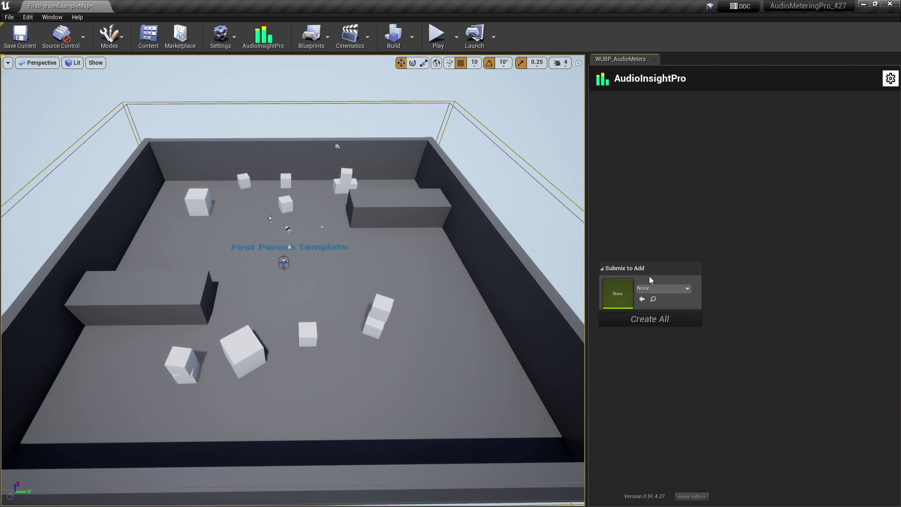
left_click(658, 288)
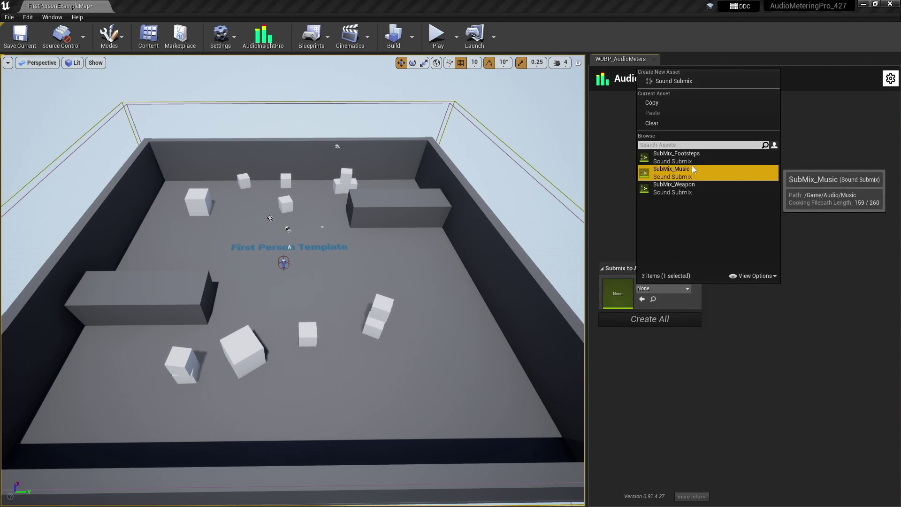
left_click(692, 167)
left_click(702, 277)
left_click(723, 288)
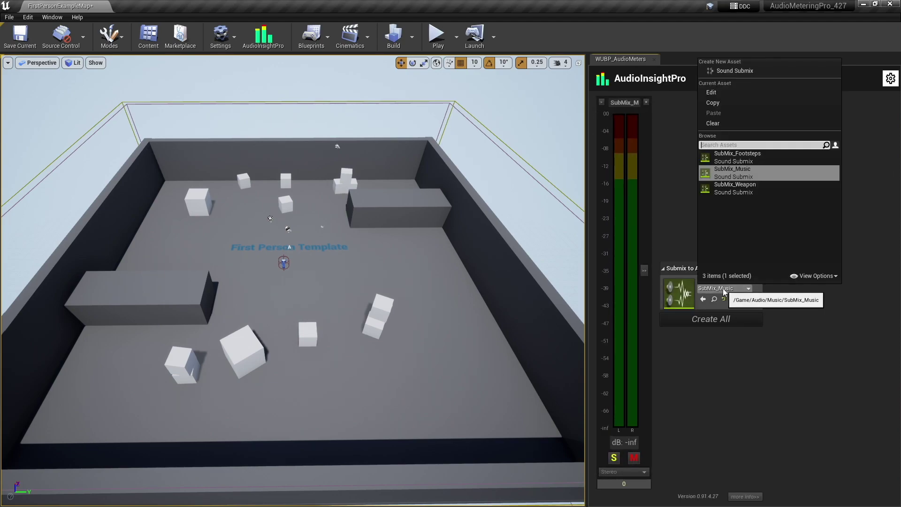
left_click(747, 155)
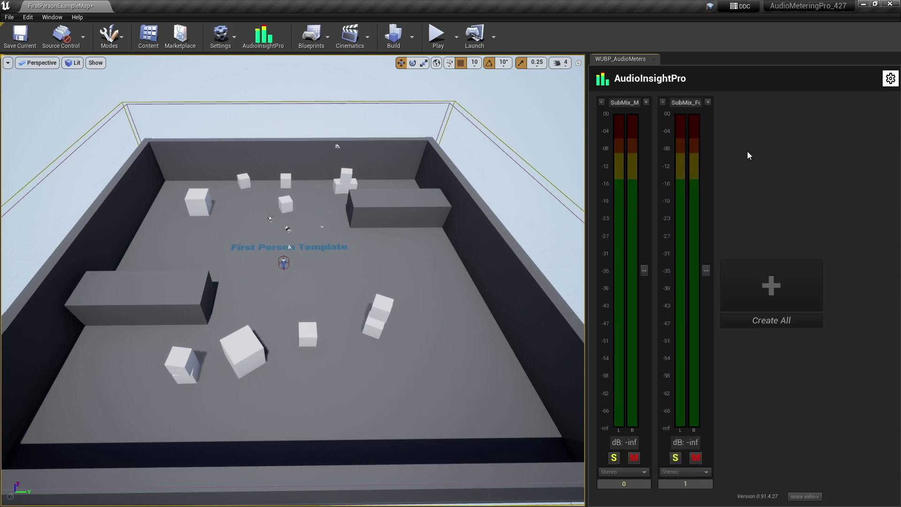
left_click(766, 277)
left_click(786, 289)
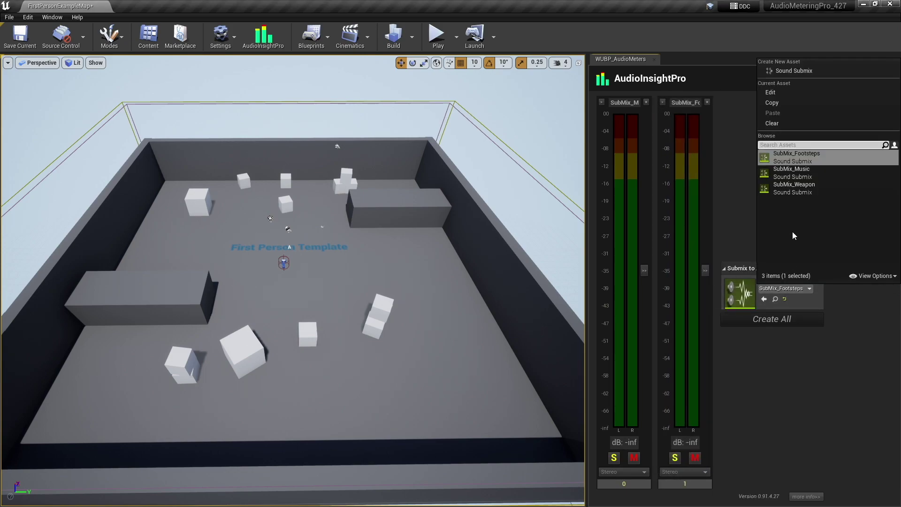
left_click(806, 187)
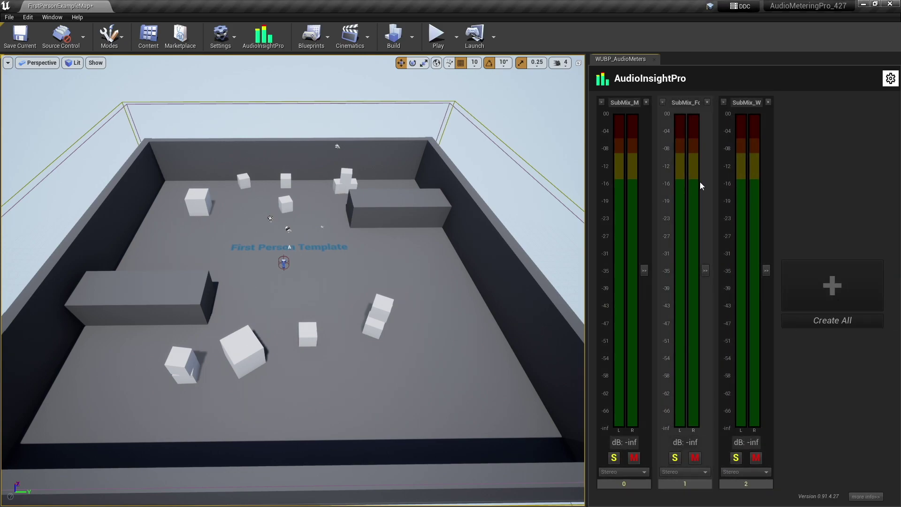
Play the level, walking and firing the weapon to examine the three submix meters, and stop the session
left_click(437, 38)
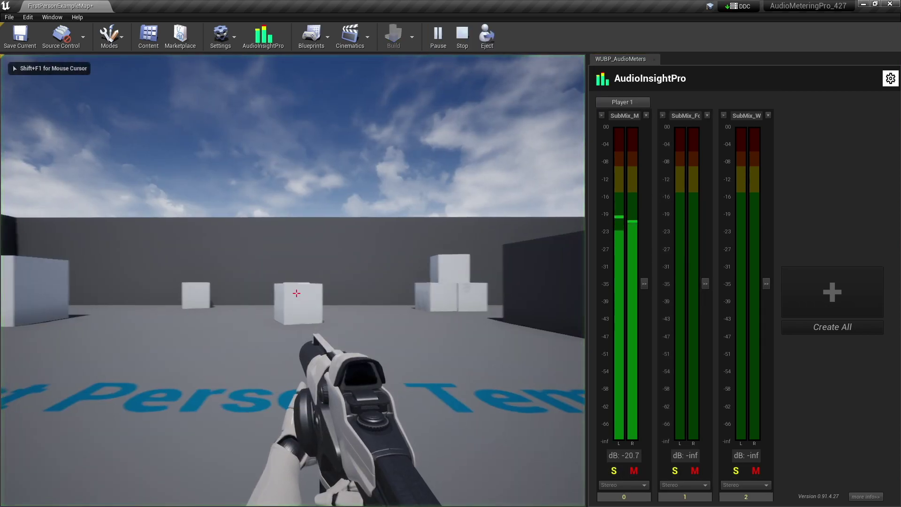
key("w")
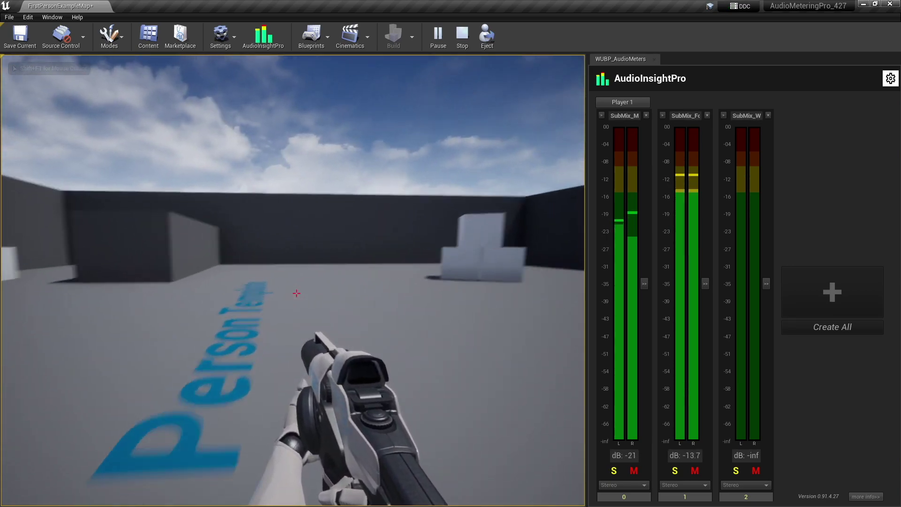
left_click(297, 293)
key("w")
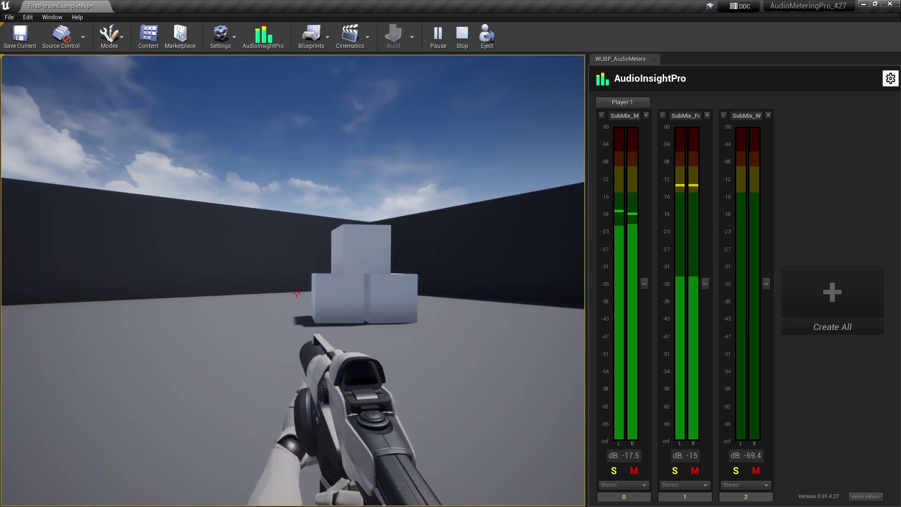
key("Escape")
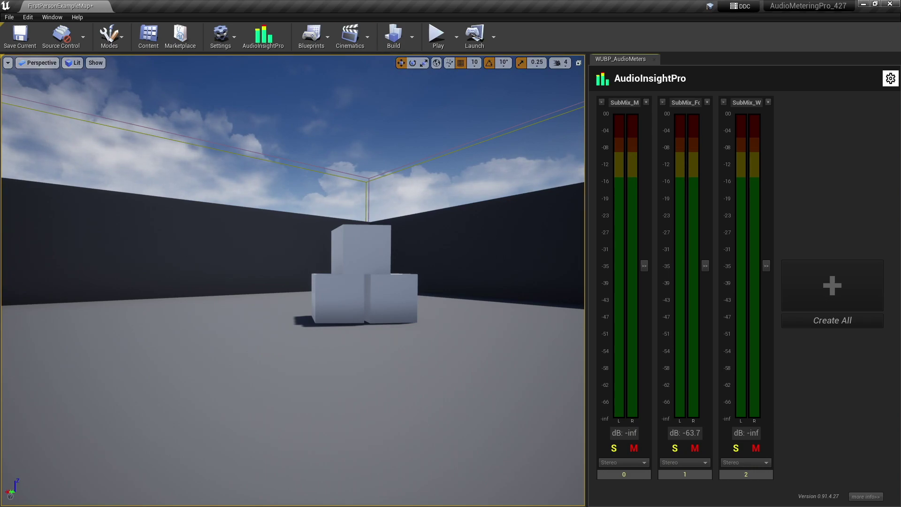
Select Starter_Background_Cue in the StarterContent Audio folder
left_click_drag(0, 101, 287, 453)
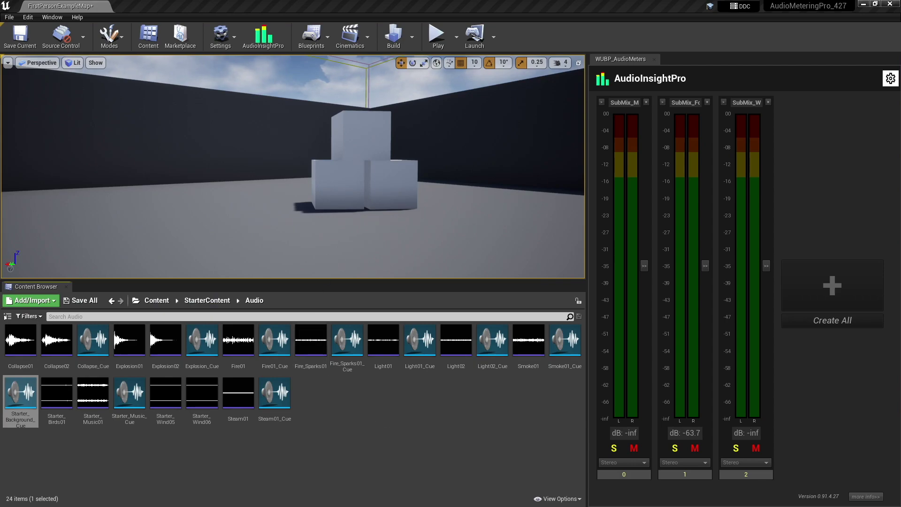
left_click(21, 395)
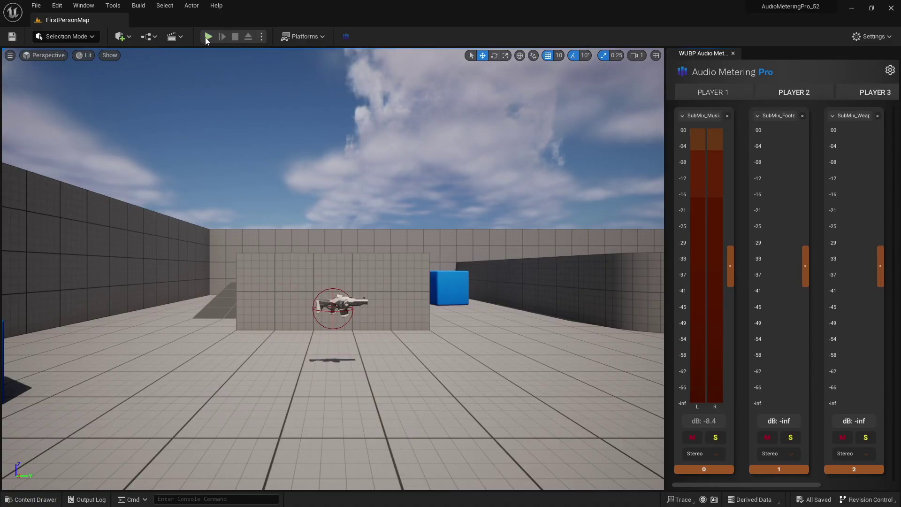
Play FirstPersonMap in the AudioMeteringPro_52 project, picking up and firing the rifle to examine the music, footsteps and weapon meters
left_click(208, 36)
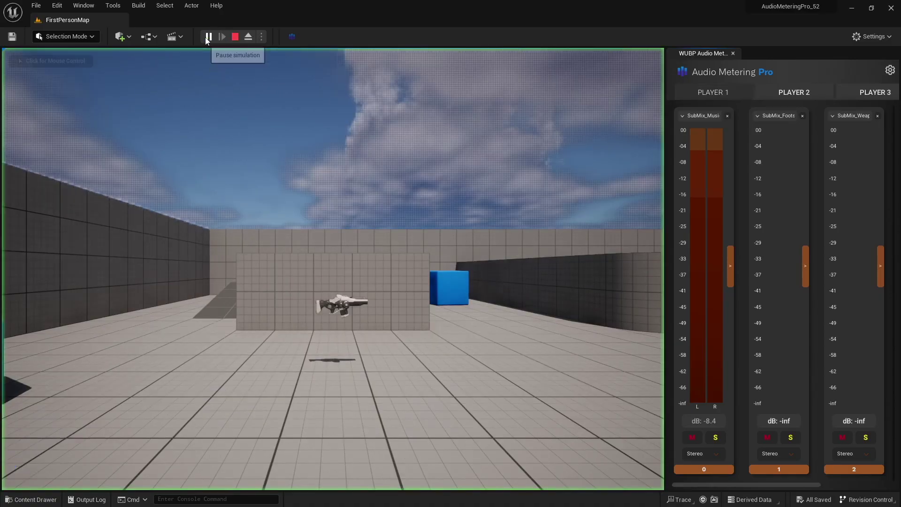
left_click(367, 181)
key("w")
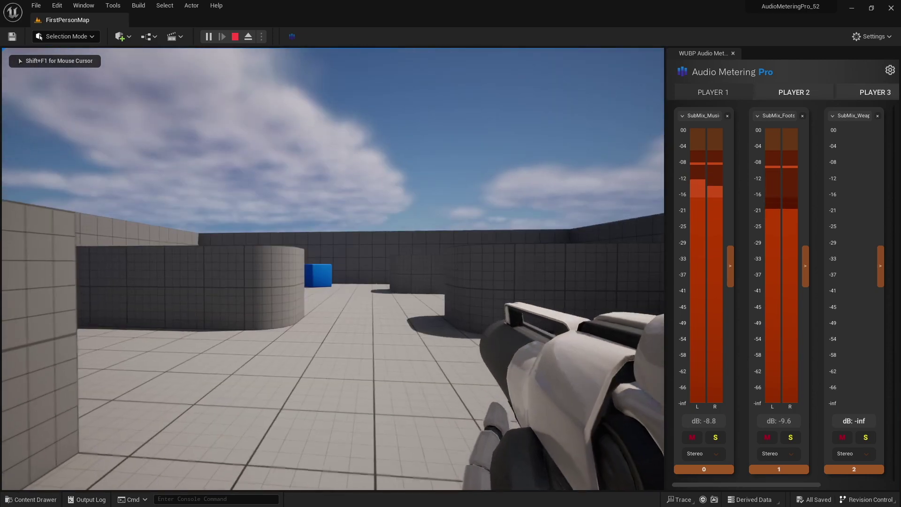
left_click(333, 269)
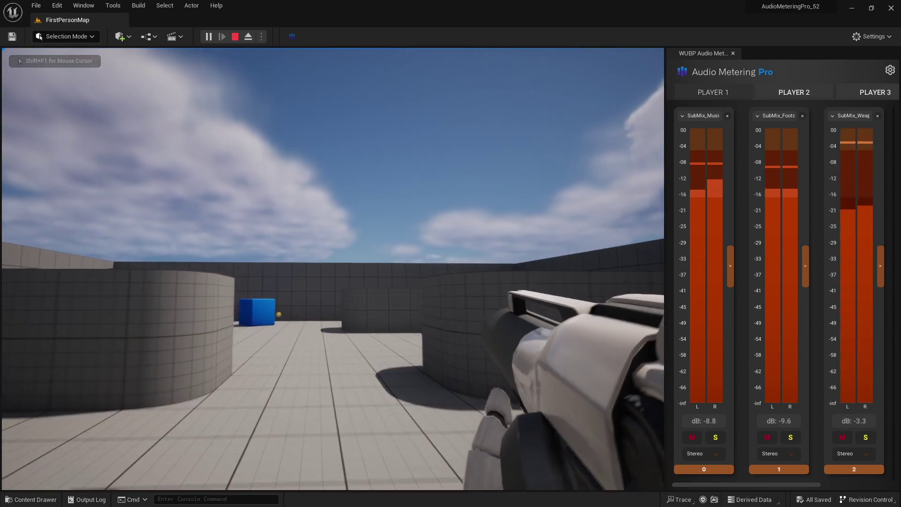
Fire the rifle once more and mute the SubMix_Music submix while the level keeps playing
left_click(332, 269)
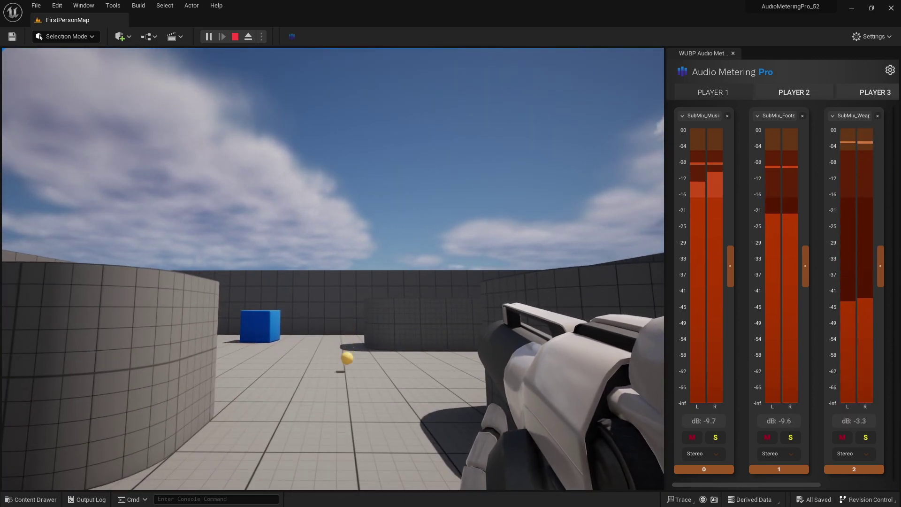
key("shift+F1")
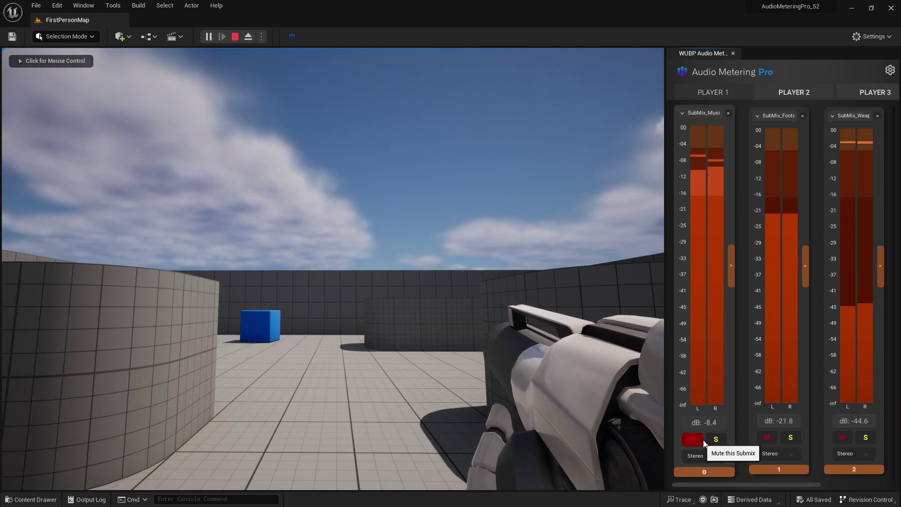
left_click(699, 439)
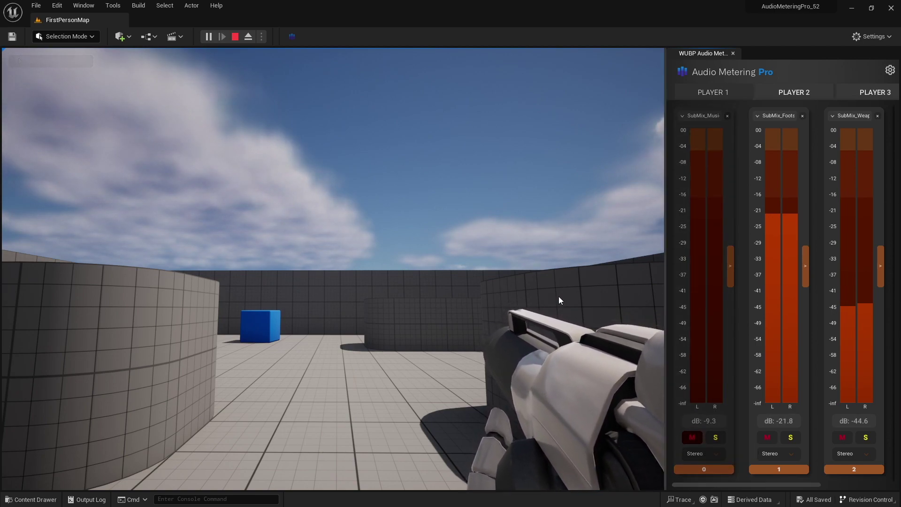
Resume playing with the music muted, walking and firing the rifle to examine the footsteps and weapon meters
left_click(547, 292)
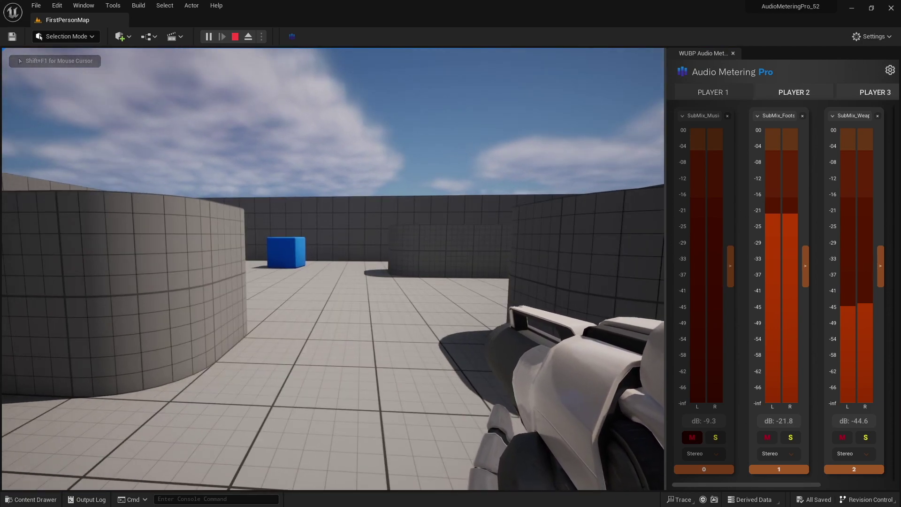
key("w")
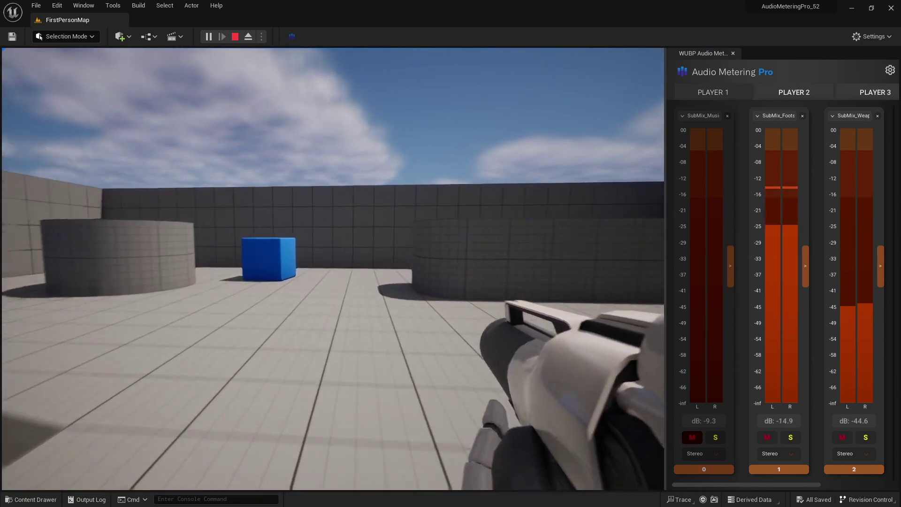
left_click(333, 269)
left_click(333, 269)
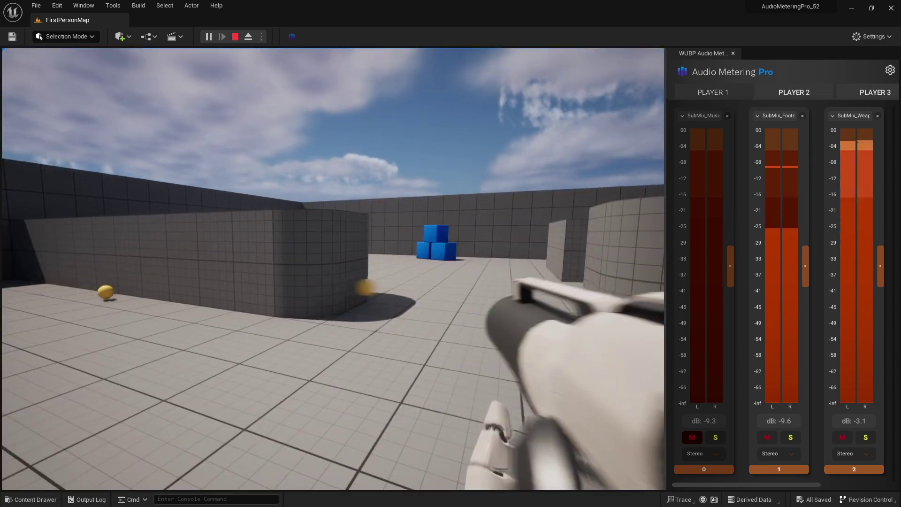
left_click(333, 269)
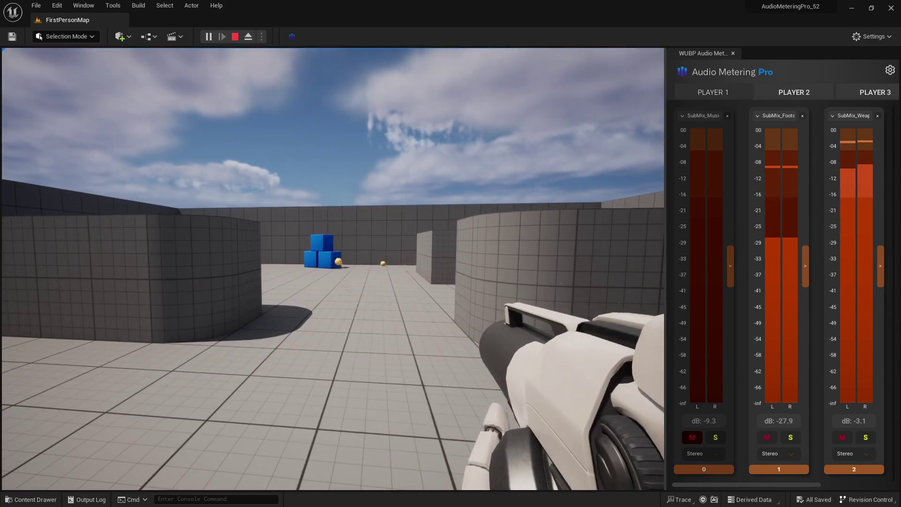
Solo the SubMix_Footsteps submix during the running play session
key("shift+F1")
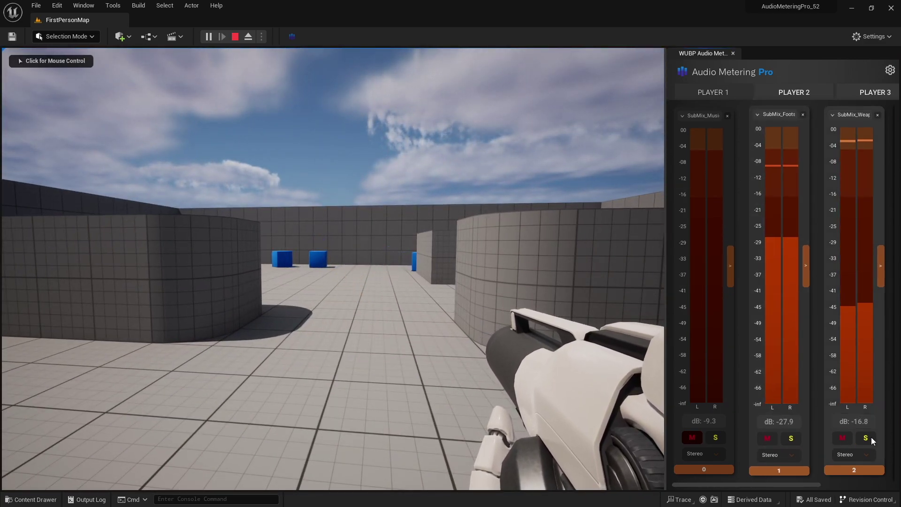
left_click(797, 441)
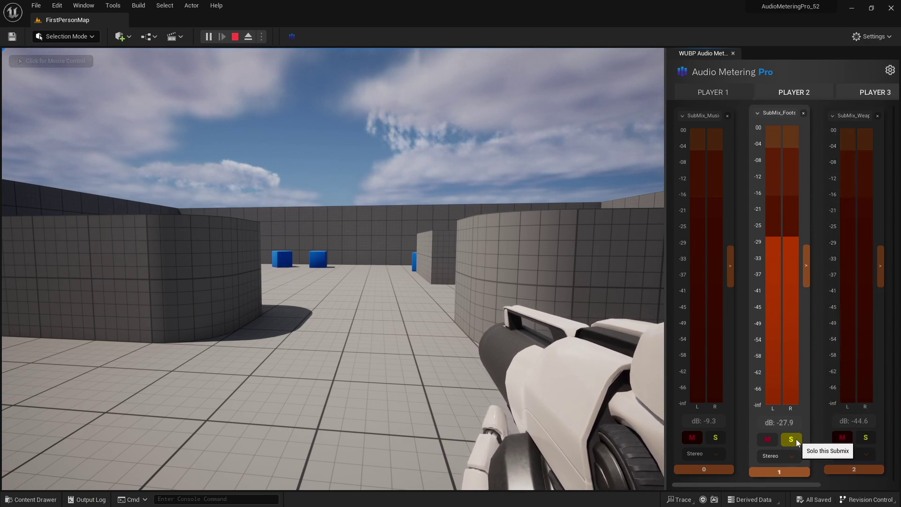
Walk and fire the rifle with the footsteps soloed to examine the three submix meters, and stop the play session
left_click(279, 131)
key("w")
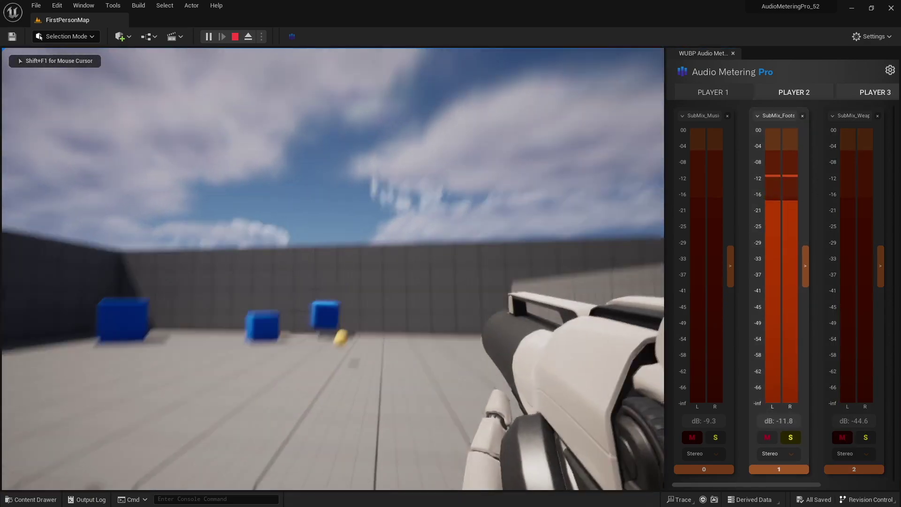
key("w")
left_click(333, 269)
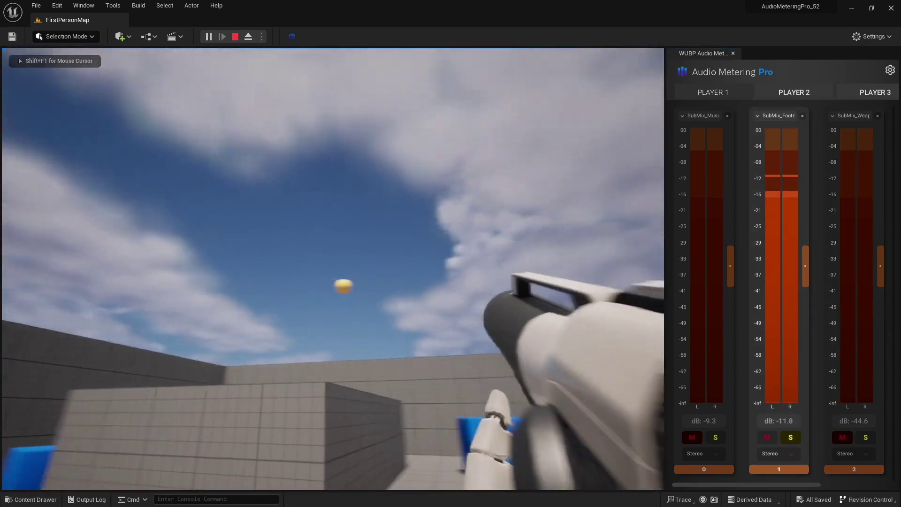
left_click(333, 269)
left_click(333, 269)
key("w")
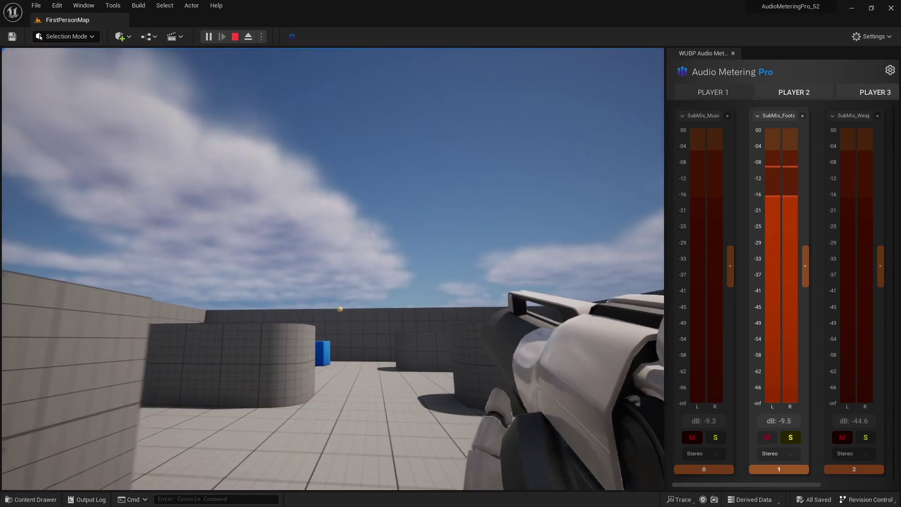
left_click(333, 269)
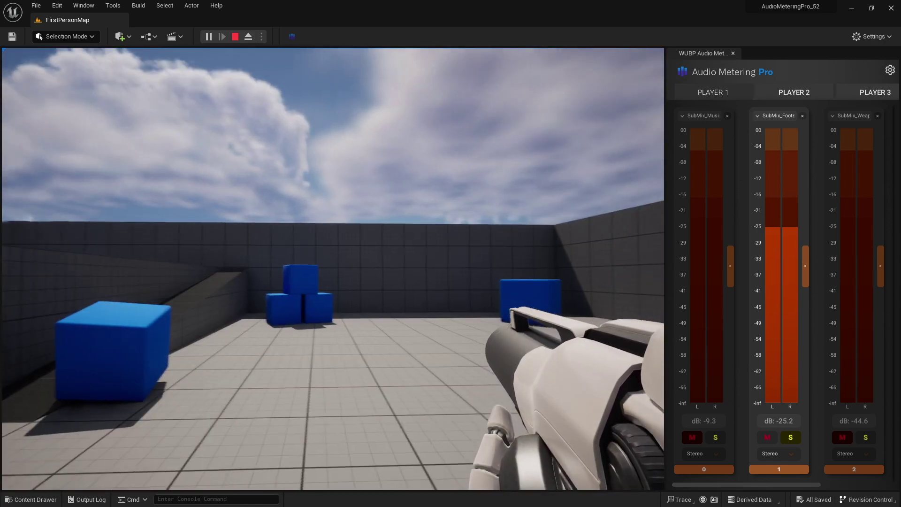
key("shift+F1")
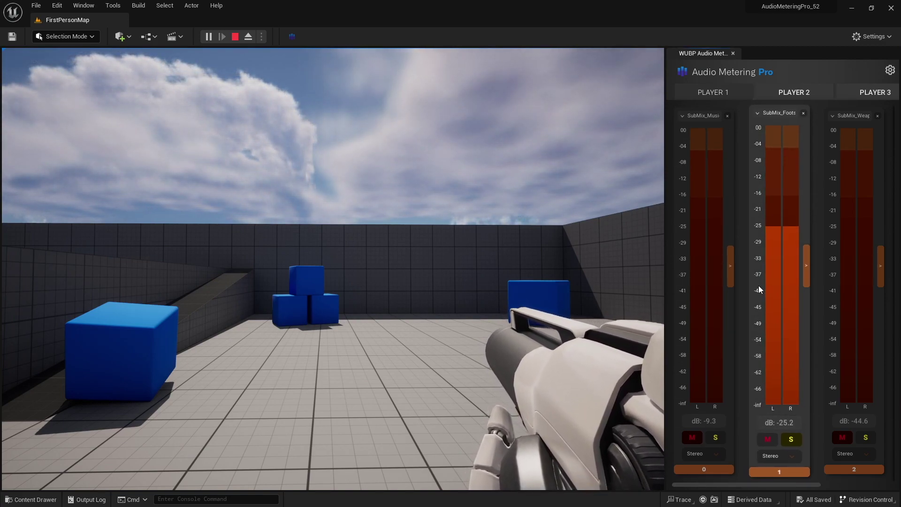
left_click(236, 38)
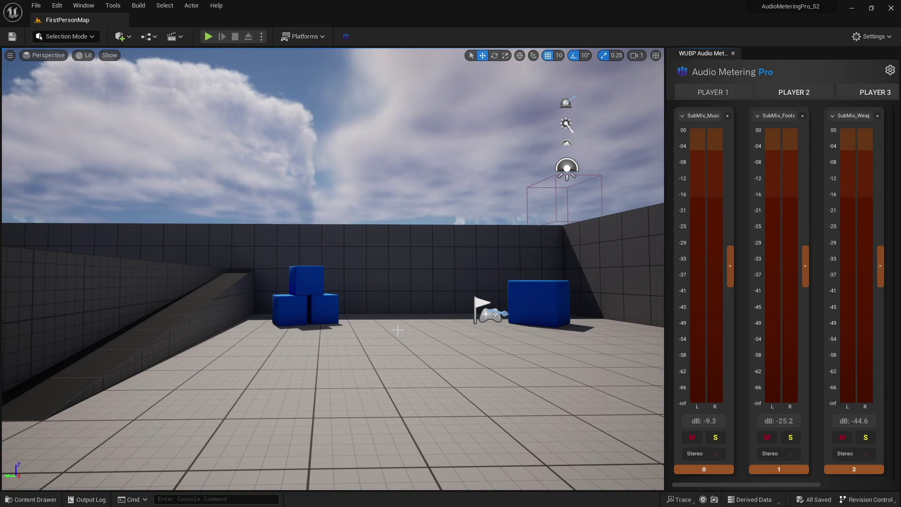